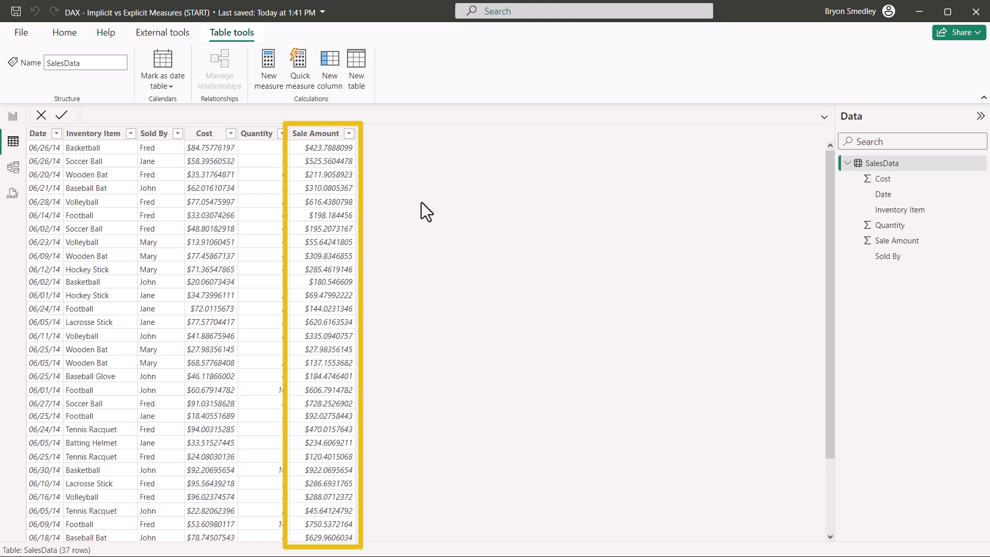
# Step: Insert a matrix with Sold By and Inventory Item as rows and Sum of Sale Amount as values
pyautogui.click(12, 117)
pyautogui.click(587, 81)
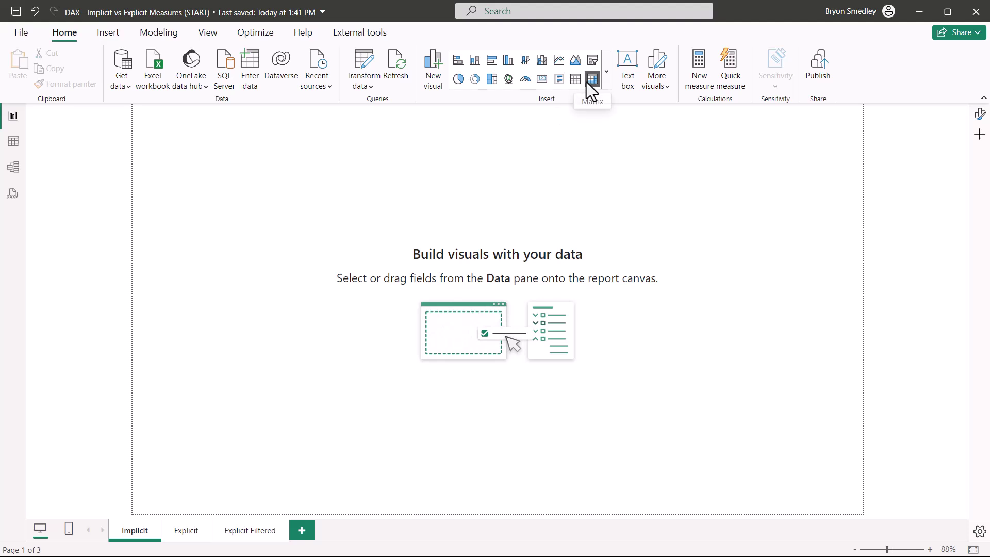
pyautogui.click(374, 213)
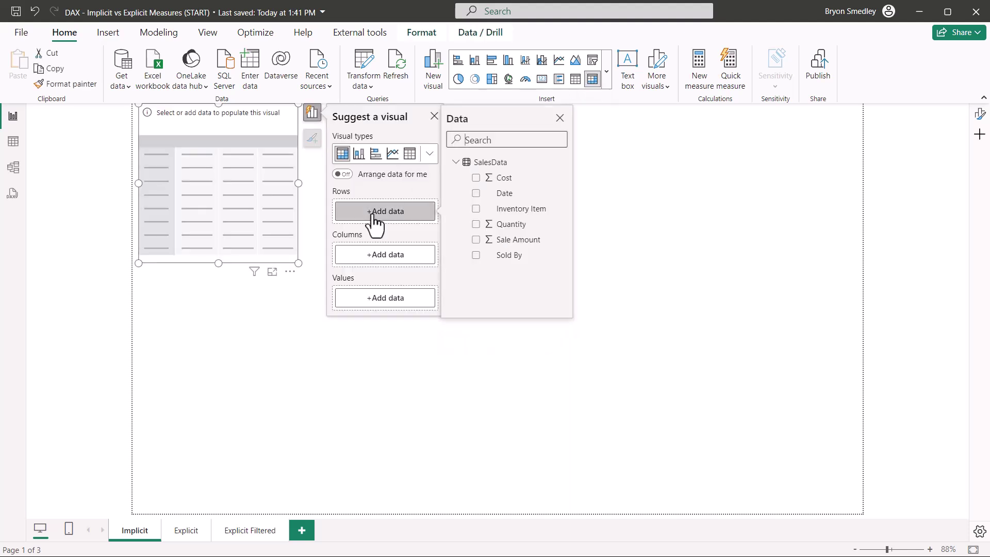
pyautogui.click(475, 254)
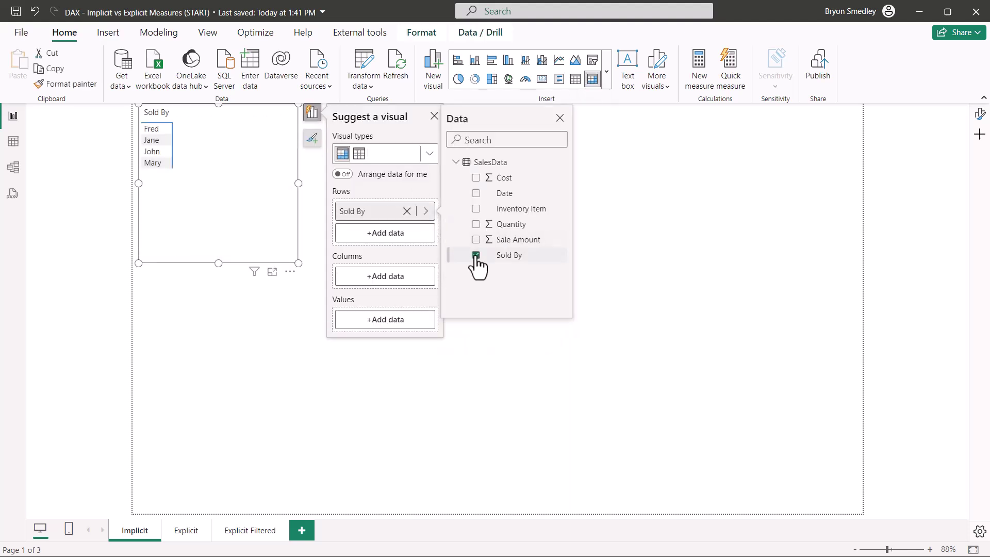
pyautogui.click(476, 208)
pyautogui.click(394, 341)
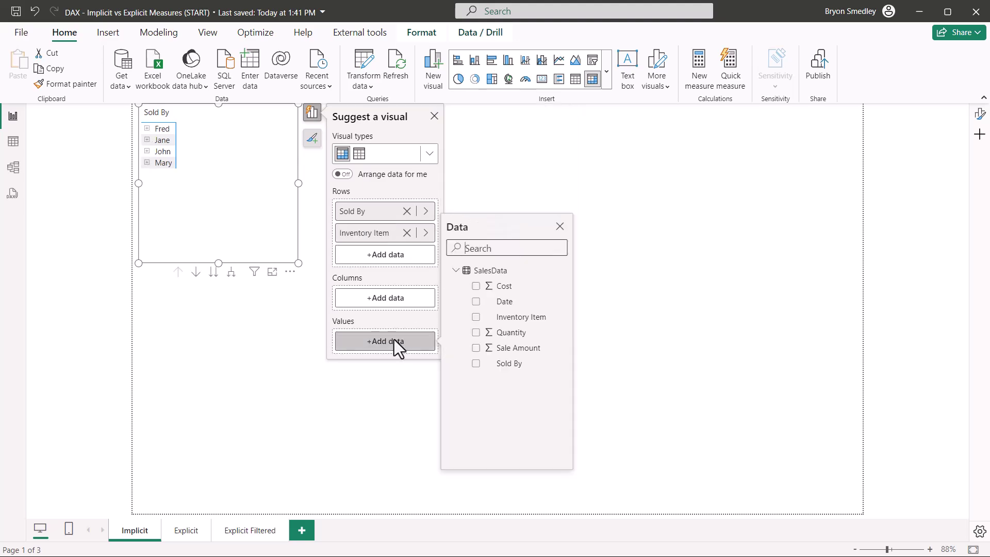
pyautogui.click(469, 347)
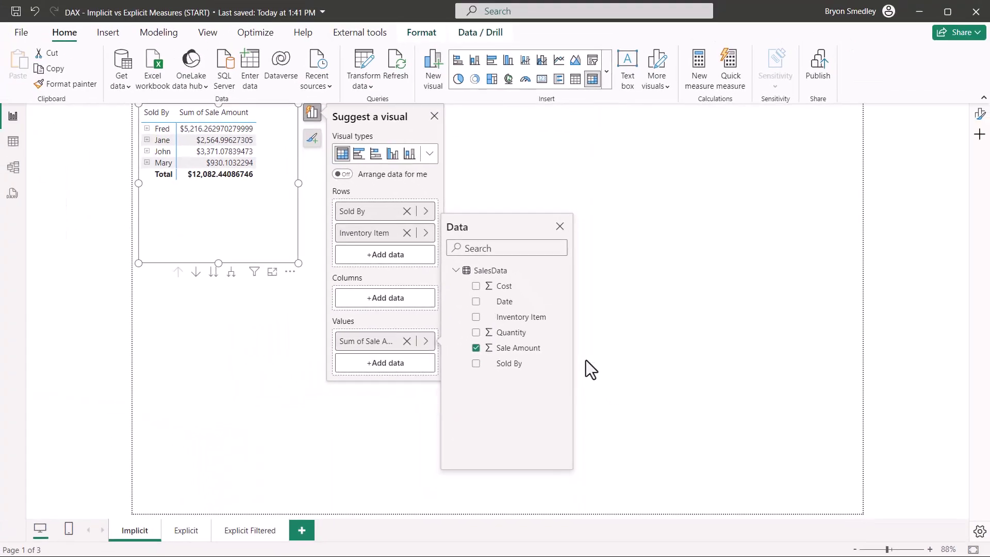
# Step: Enlarge the matrix toward the page bottom and expand every seller to show their products
pyautogui.press('Escape')
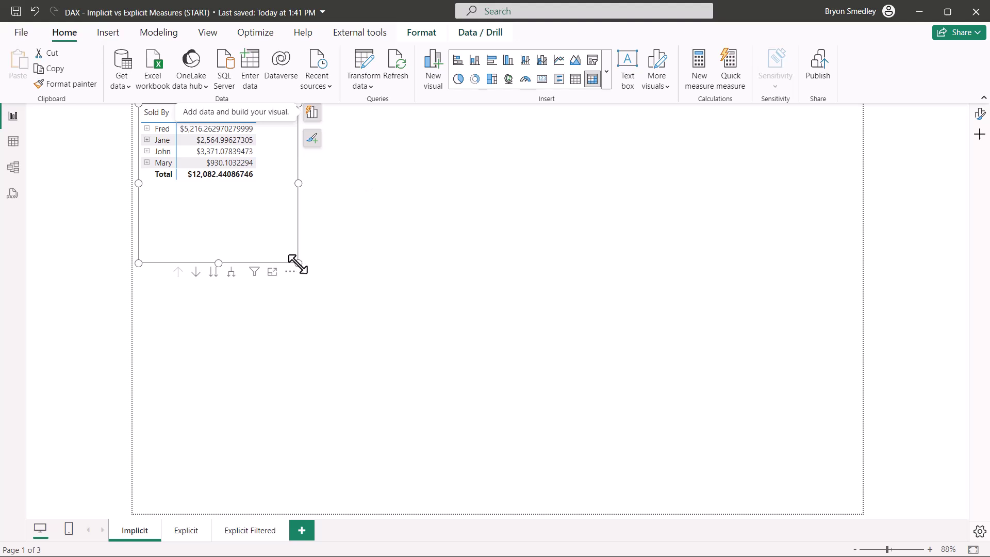
pyautogui.moveTo(298, 264); pyautogui.dragTo(374, 514)
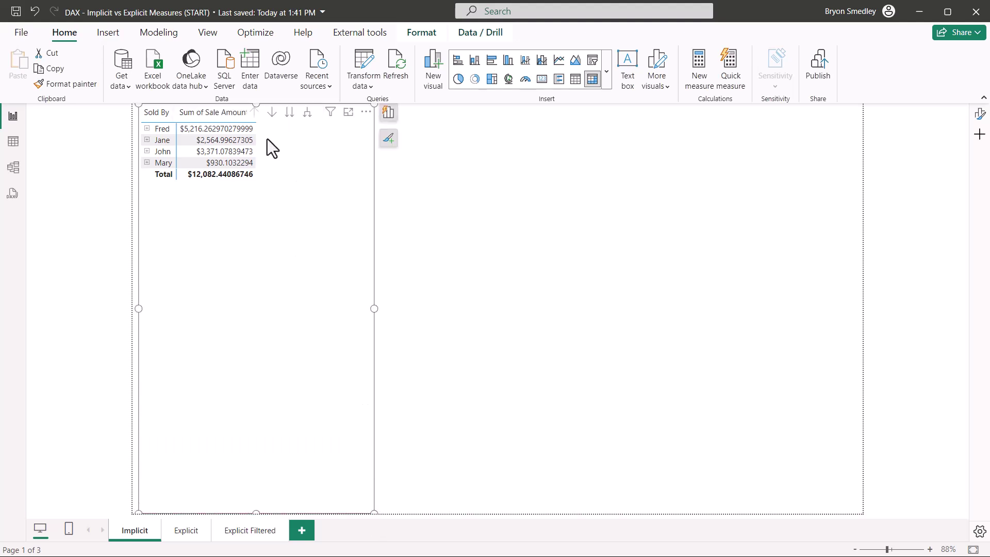
pyautogui.click(309, 112)
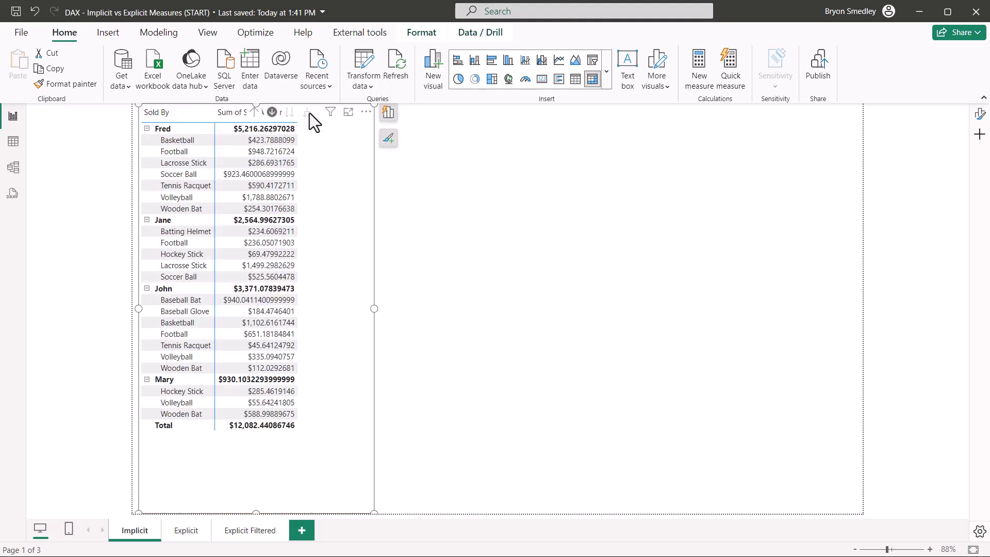
# Step: Turn off the row-header +/- icons and Stepped layout to make the matrix tabular
pyautogui.click(980, 114)
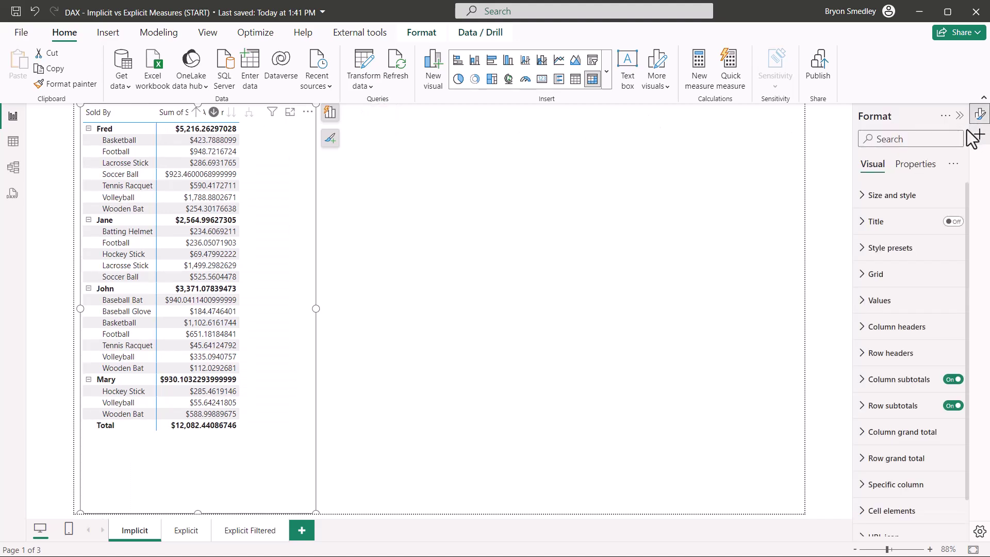
pyautogui.click(932, 133)
pyautogui.write('glo')
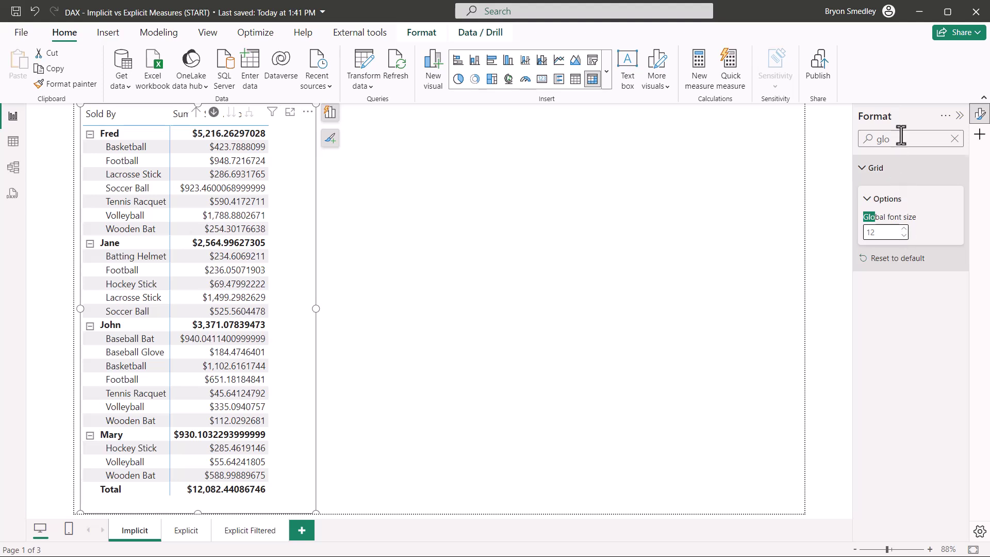
pyautogui.doubleClick(900, 135)
pyautogui.write('+')
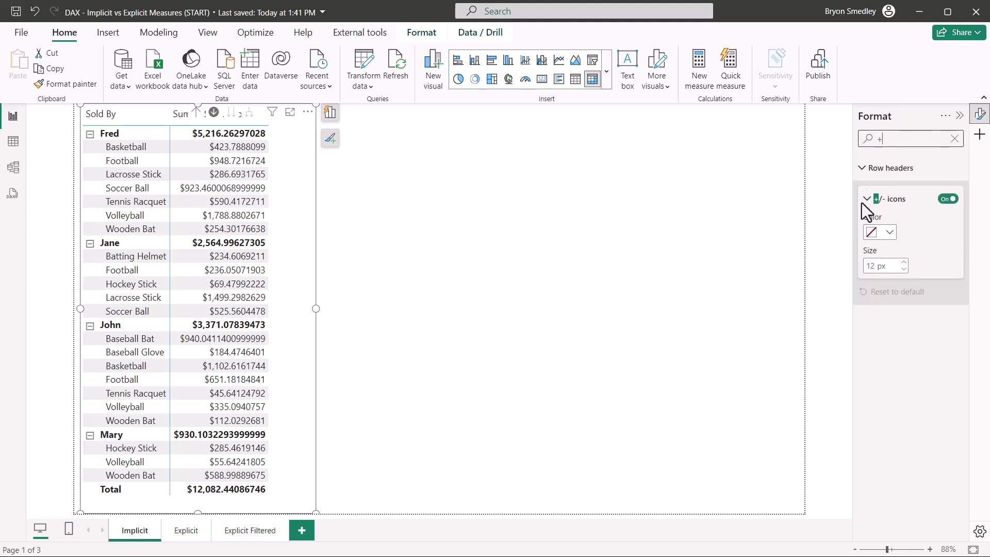
pyautogui.click(946, 201)
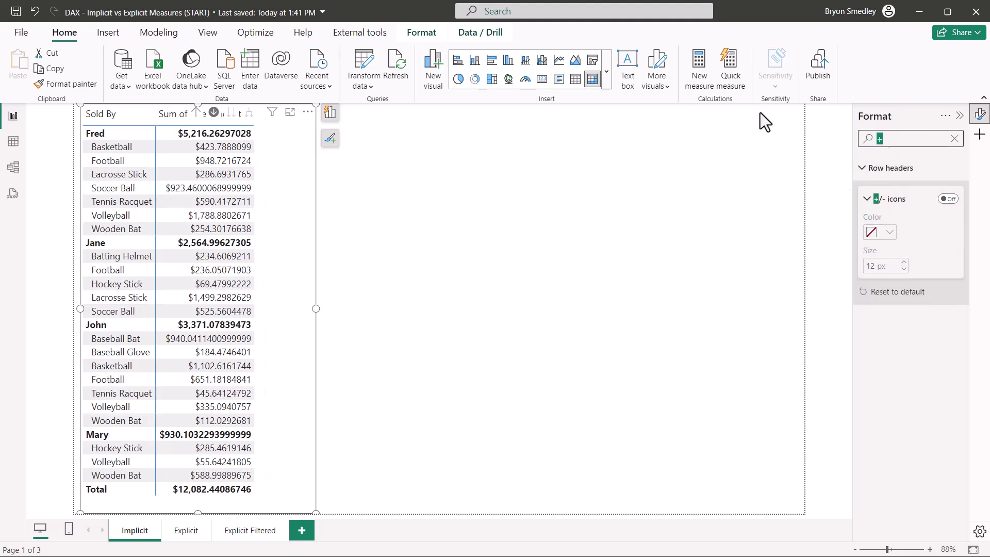
pyautogui.write('step')
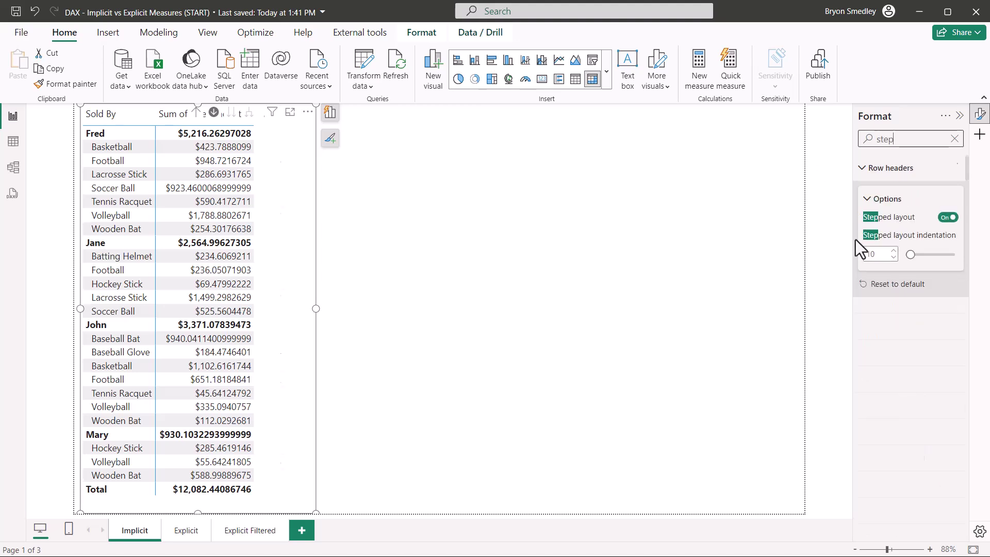
pyautogui.click(950, 216)
pyautogui.click(955, 138)
# Step: Apply the Alternating rows style preset and move the matrix slightly down
pyautogui.click(909, 277)
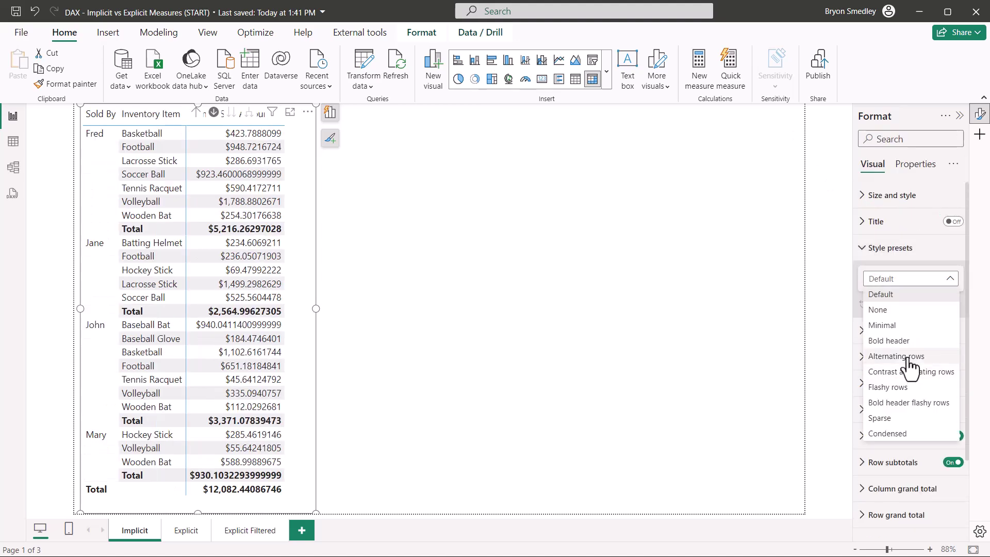
pyautogui.click(908, 357)
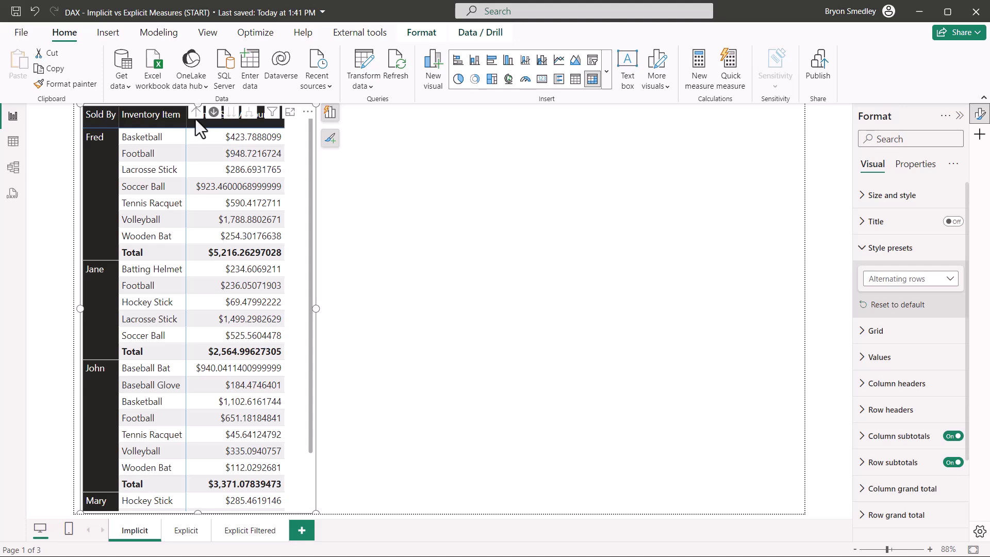
pyautogui.moveTo(196, 119); pyautogui.dragTo(193, 138)
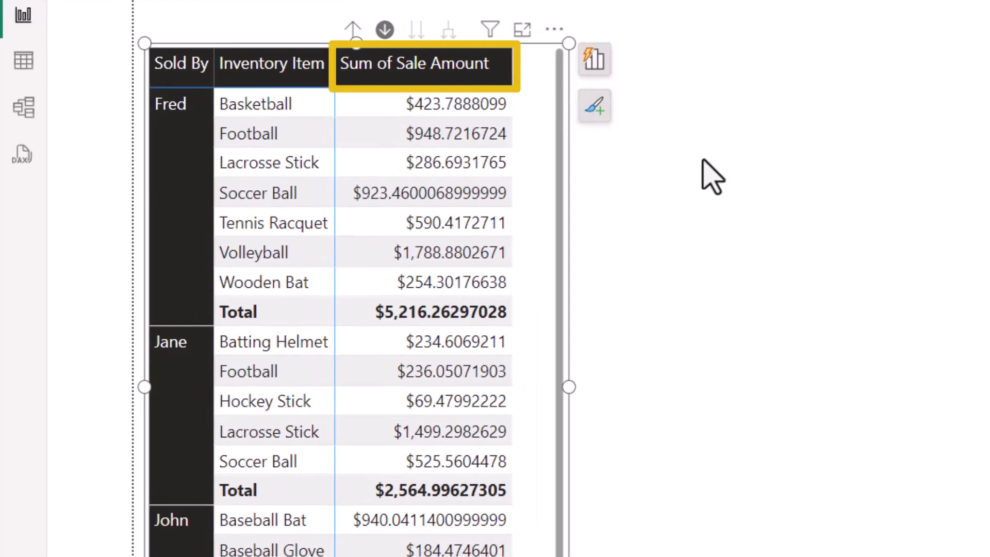
# Step: Rename the Sum of Sale Amount value to Total Sales
pyautogui.click(593, 72)
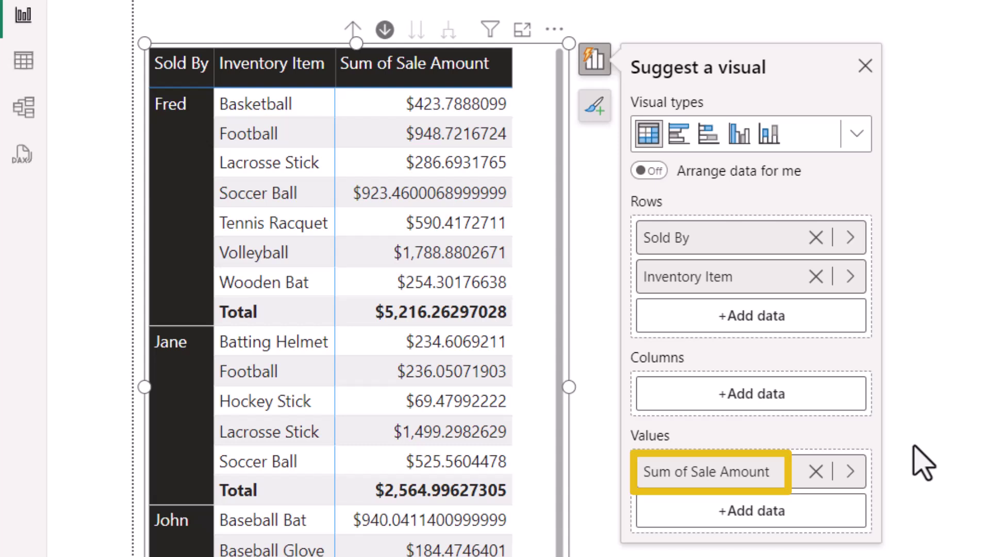
pyautogui.doubleClick(732, 471)
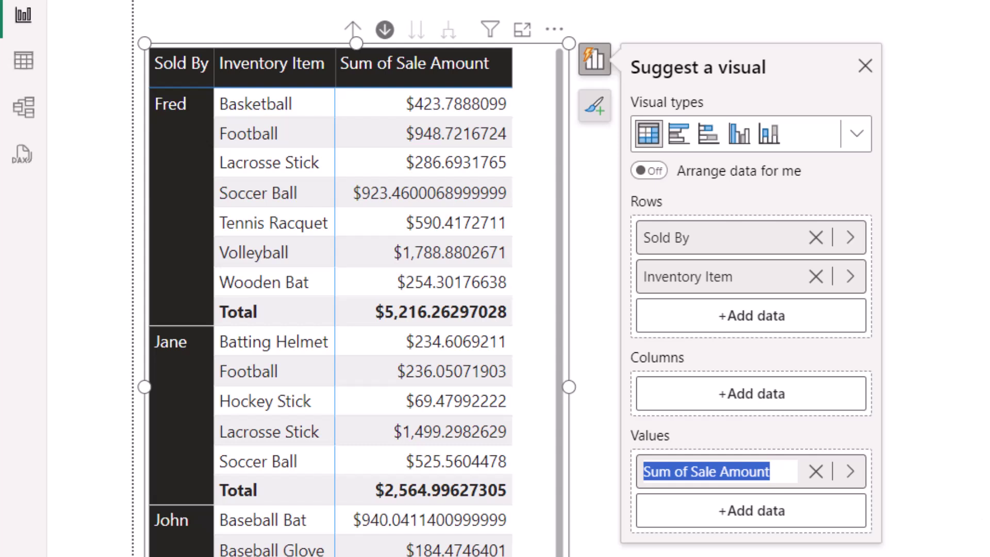
pyautogui.write('Total Sales')
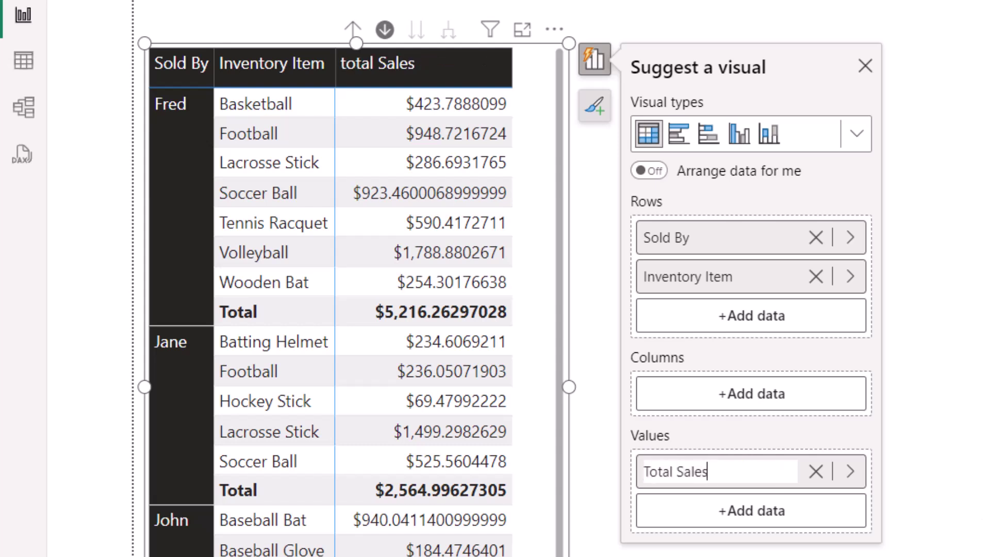
pyautogui.press('Return')
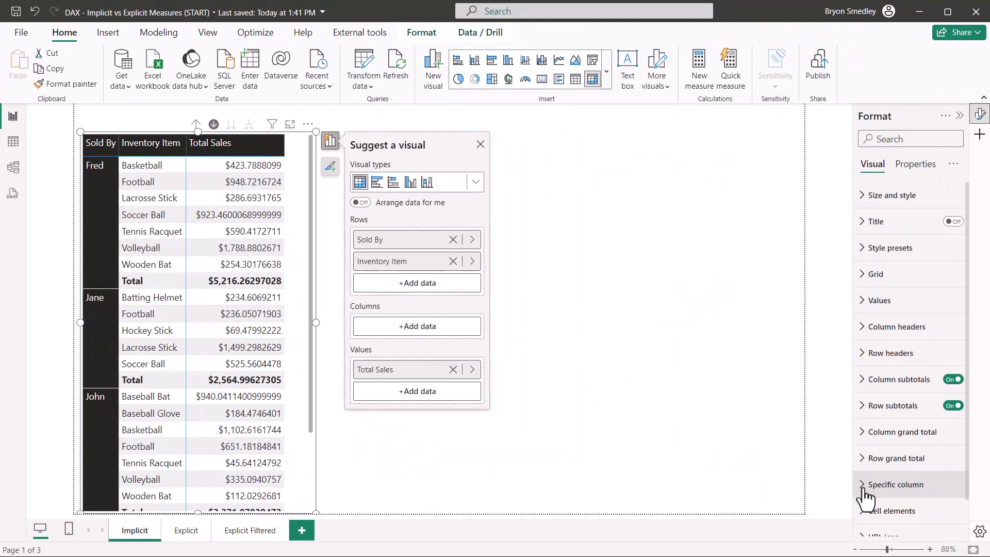
# Step: Go to the Specific column settings to edit Total Sales' value decimal places
pyautogui.click(928, 487)
pyautogui.scroll(-5, 897, 371)
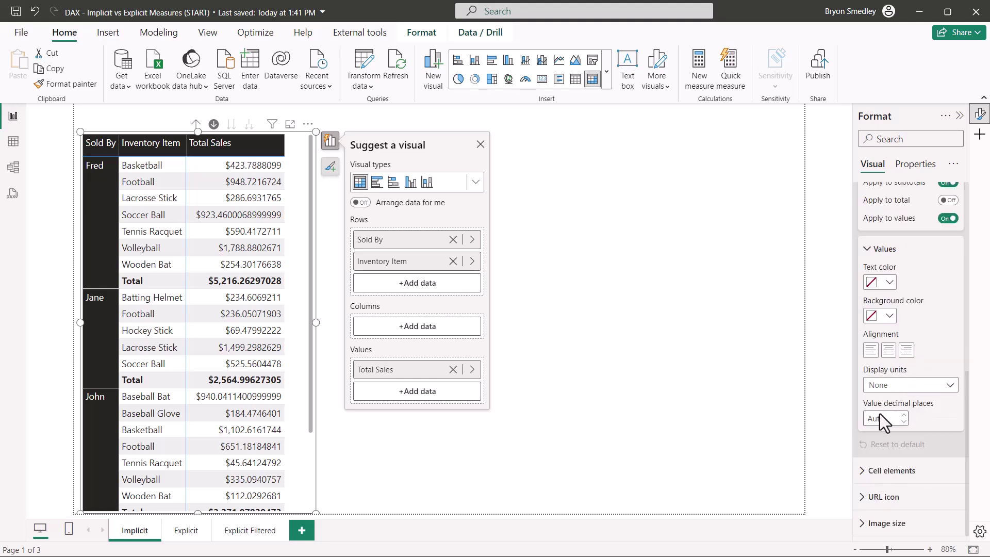
pyautogui.click(872, 418)
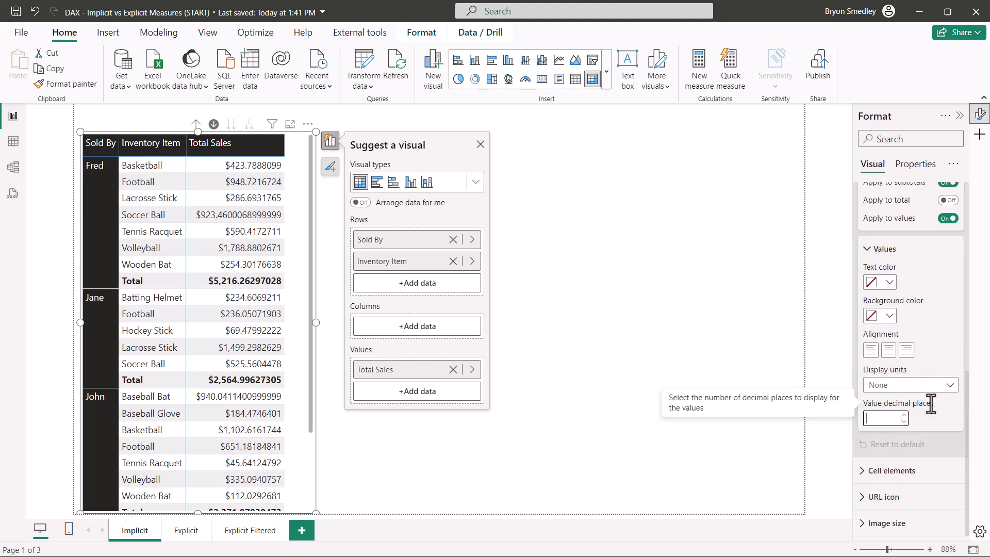
# Step: Set Total Sales to 2 decimal places, then reselect the matrix to show its fields
pyautogui.write('2')
pyautogui.click(592, 305)
pyautogui.scroll(-2, 259, 235)
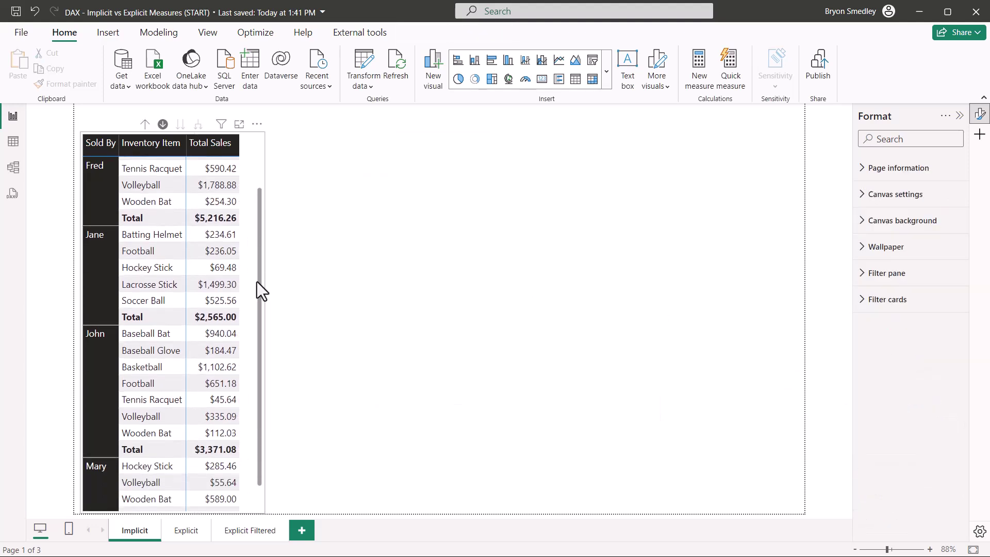
pyautogui.scroll(-2, 260, 291)
pyautogui.scroll(5, 265, 289)
pyautogui.click(298, 175)
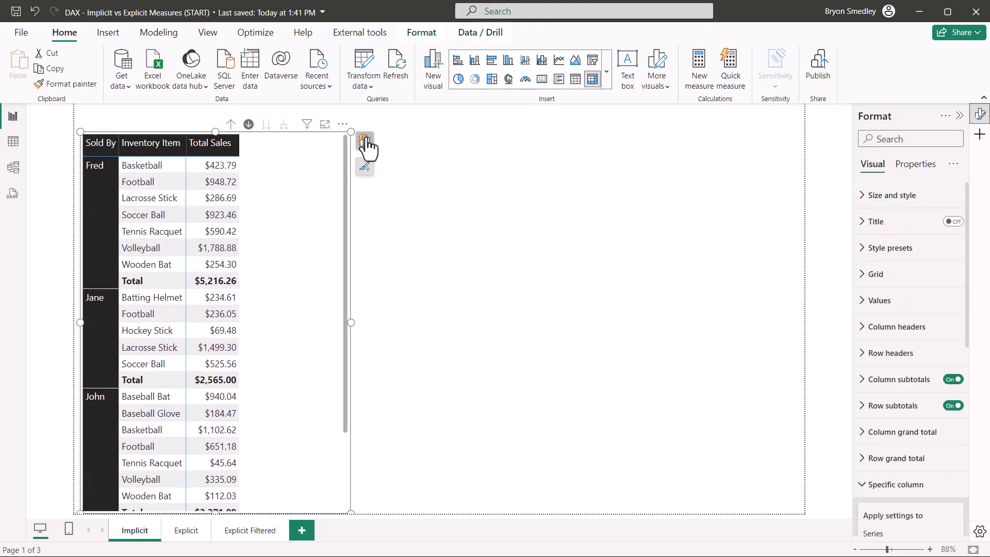
pyautogui.click(365, 142)
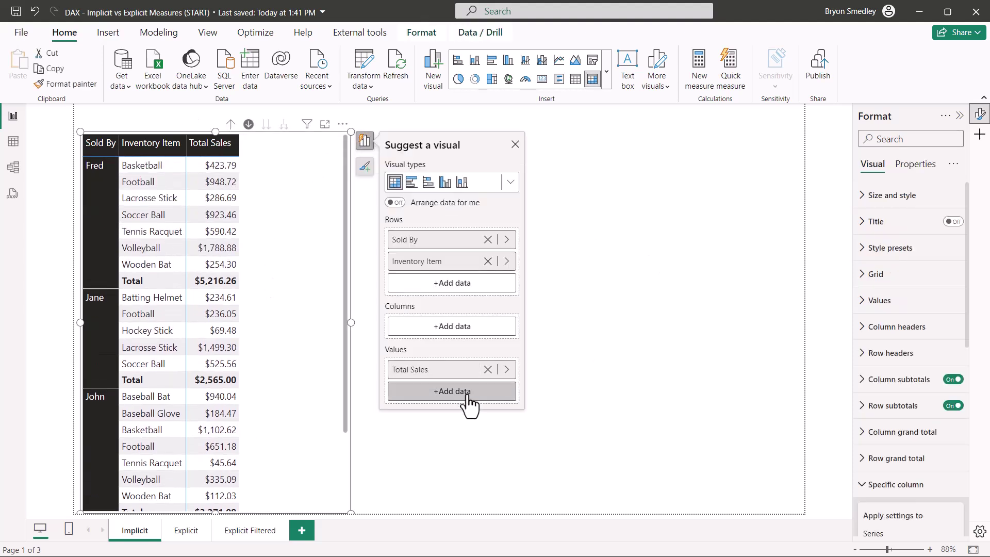
# Step: Add summed Cost to the matrix values and rename it Total Cost
pyautogui.click(452, 391)
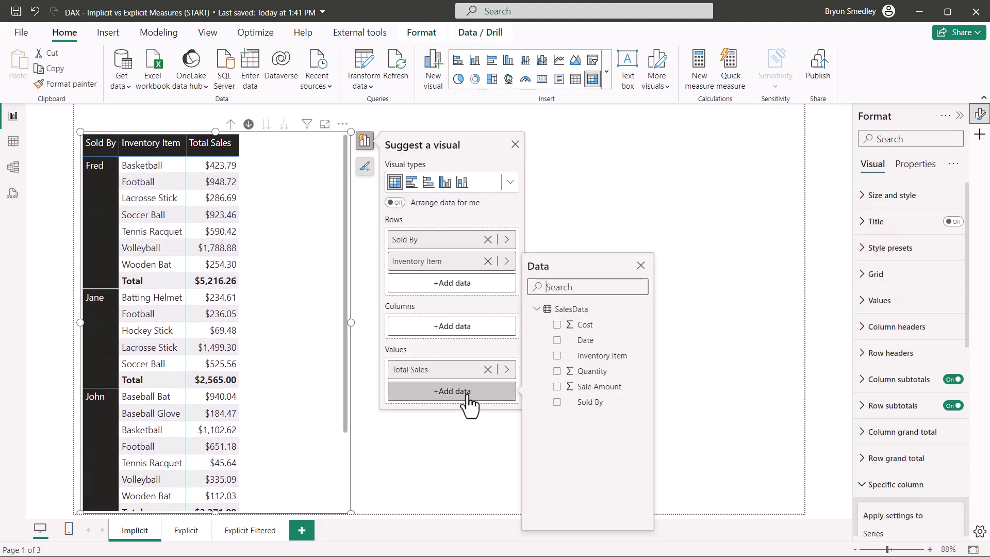
pyautogui.click(557, 324)
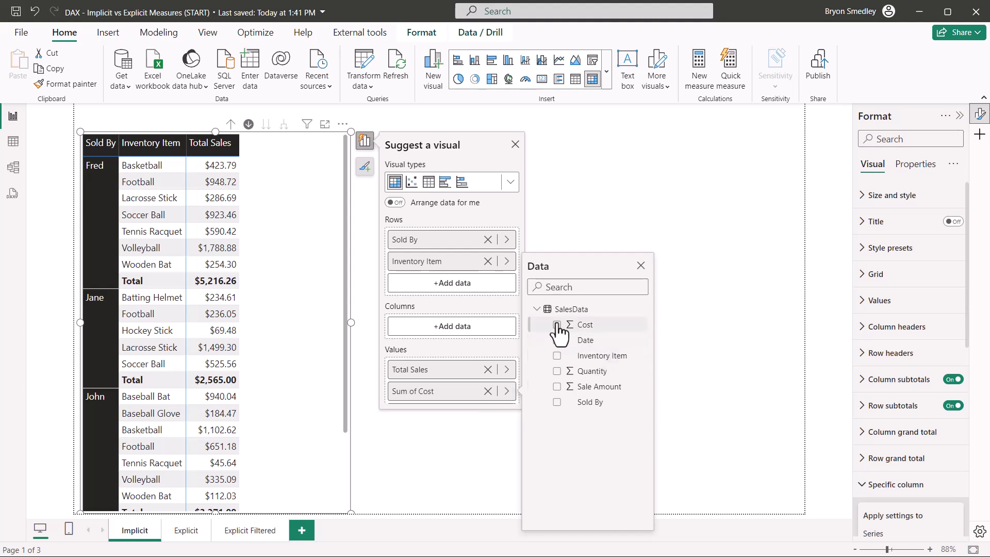
pyautogui.doubleClick(437, 390)
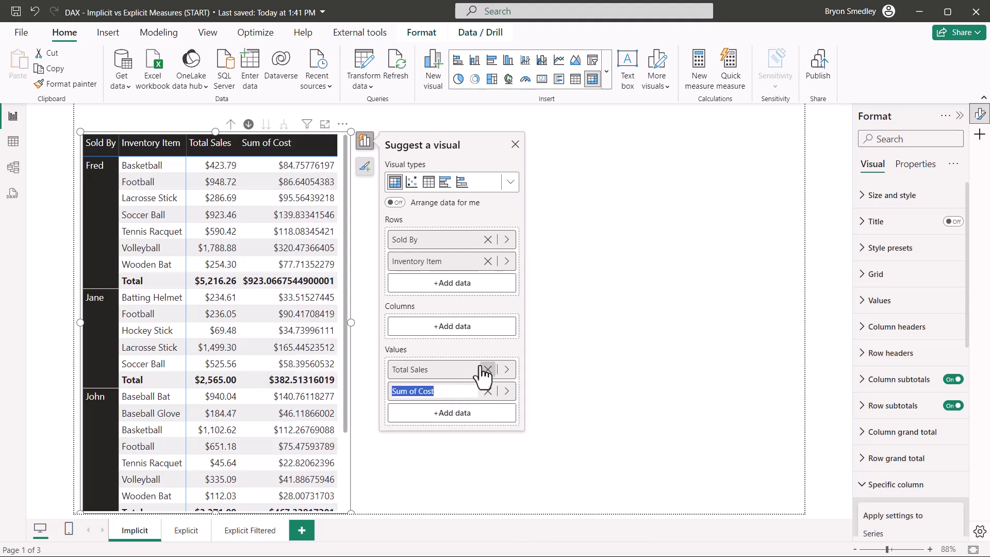
pyautogui.write('total Cost')
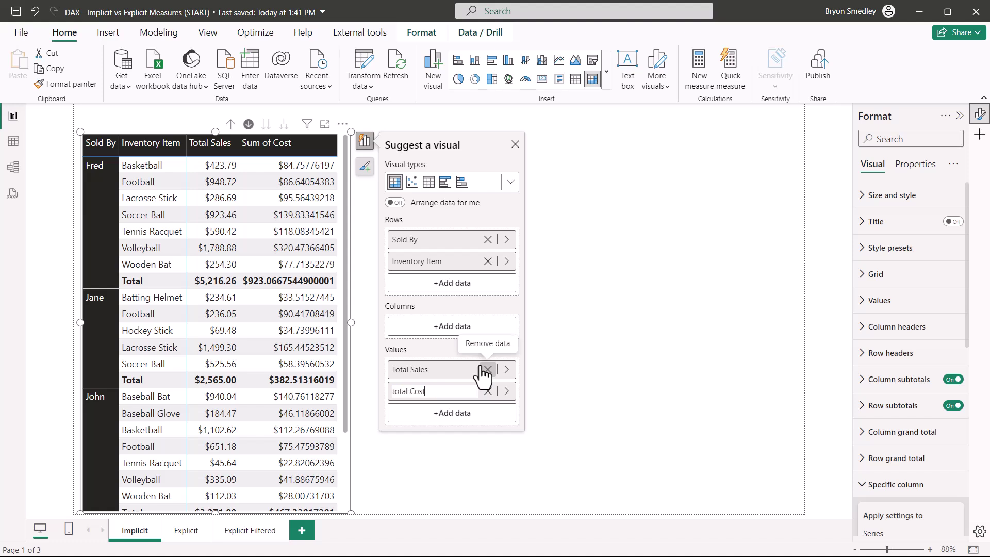
pyautogui.press('Return')
# Step: Set Total Cost's value decimal places to 2
pyautogui.scroll(-5, 898, 403)
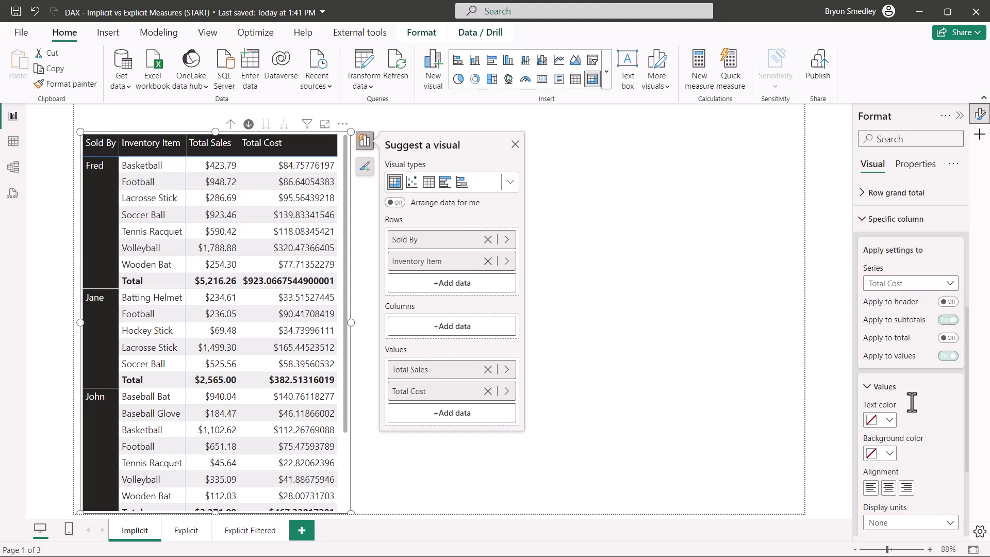
pyautogui.scroll(-3, 910, 404)
pyautogui.click(877, 419)
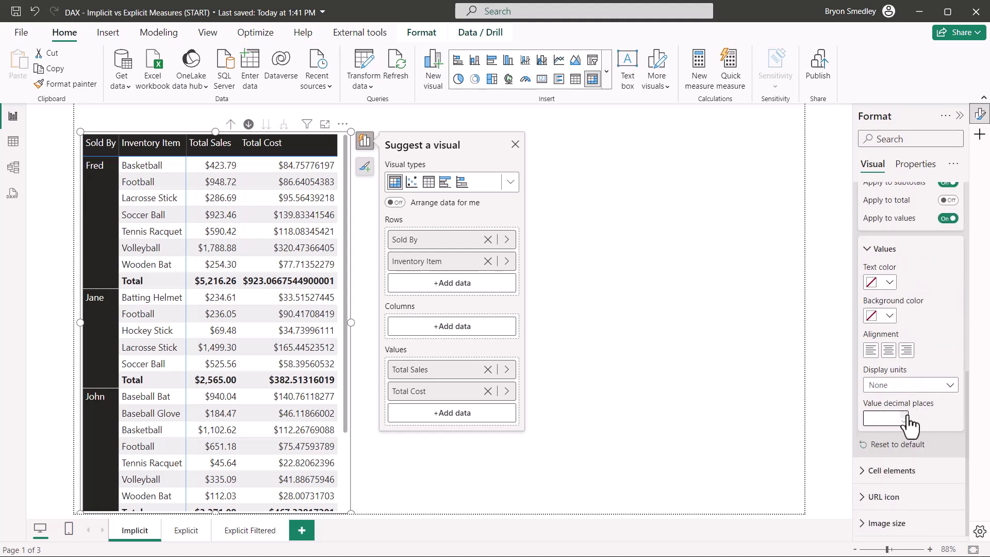
pyautogui.press('Return')
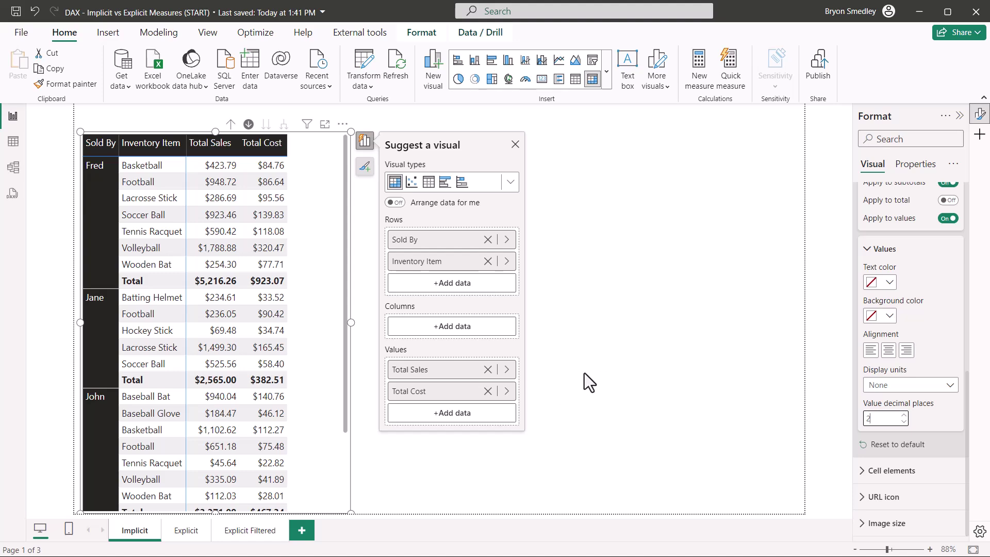
pyautogui.click(506, 370)
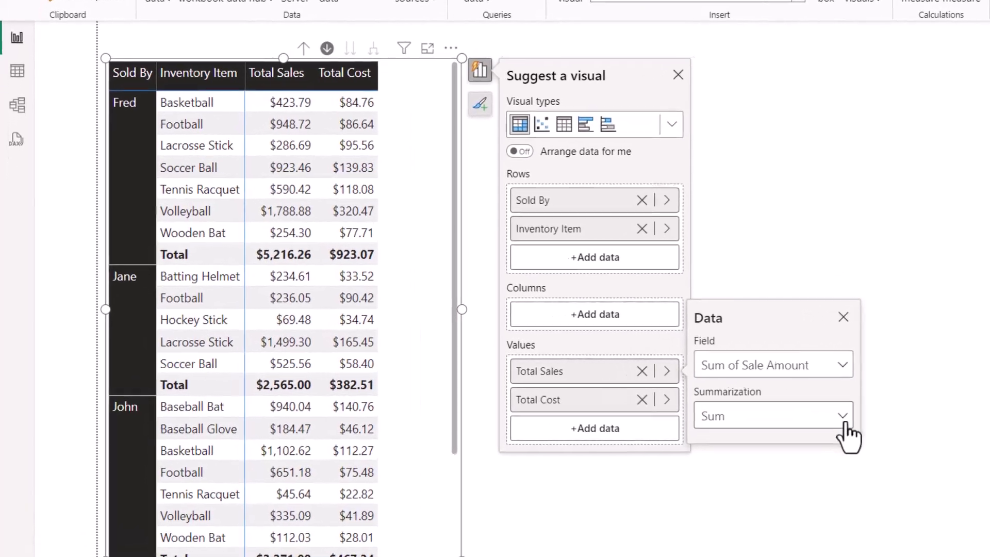
pyautogui.click(911, 422)
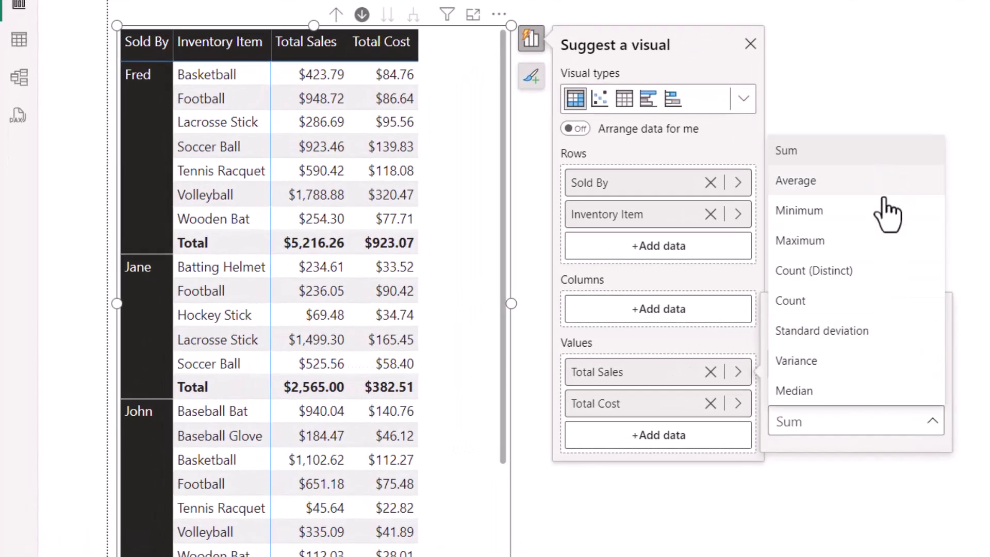
pyautogui.click(889, 192)
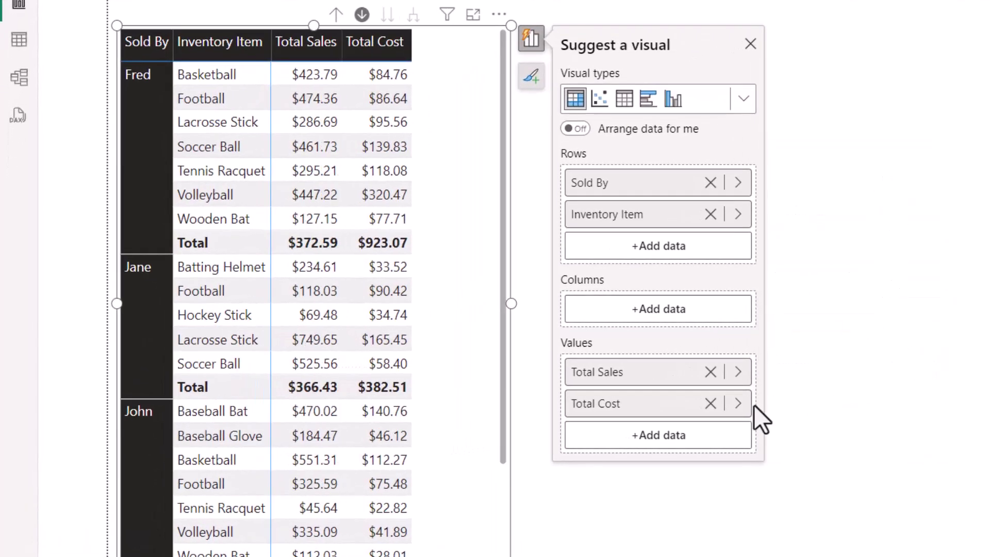
pyautogui.click(739, 403)
pyautogui.click(902, 432)
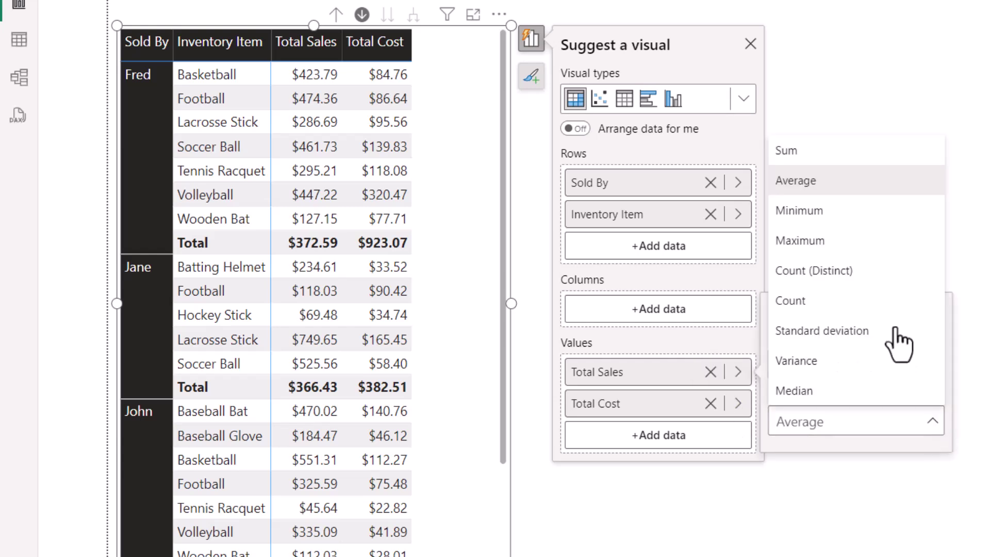
pyautogui.click(863, 243)
pyautogui.click(934, 432)
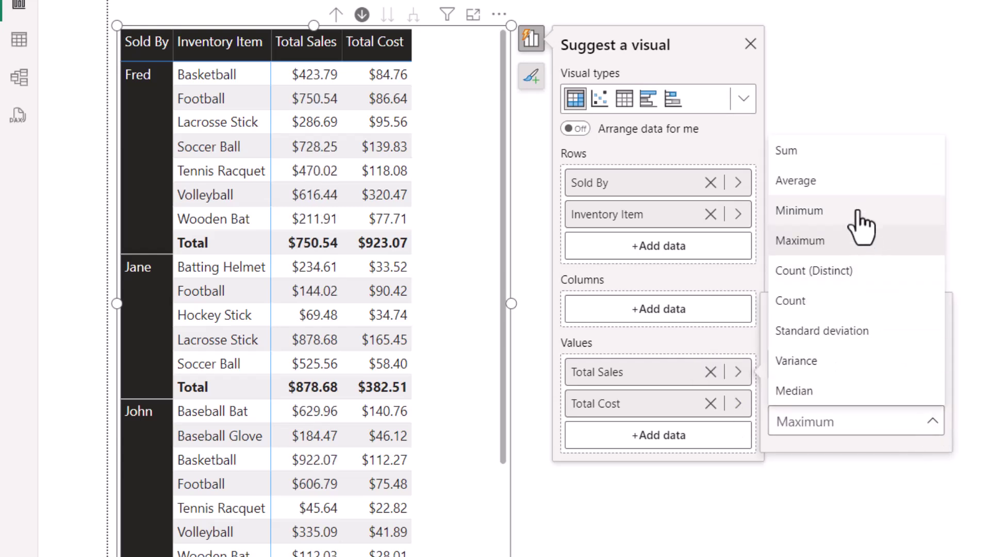
pyautogui.click(857, 211)
pyautogui.click(800, 421)
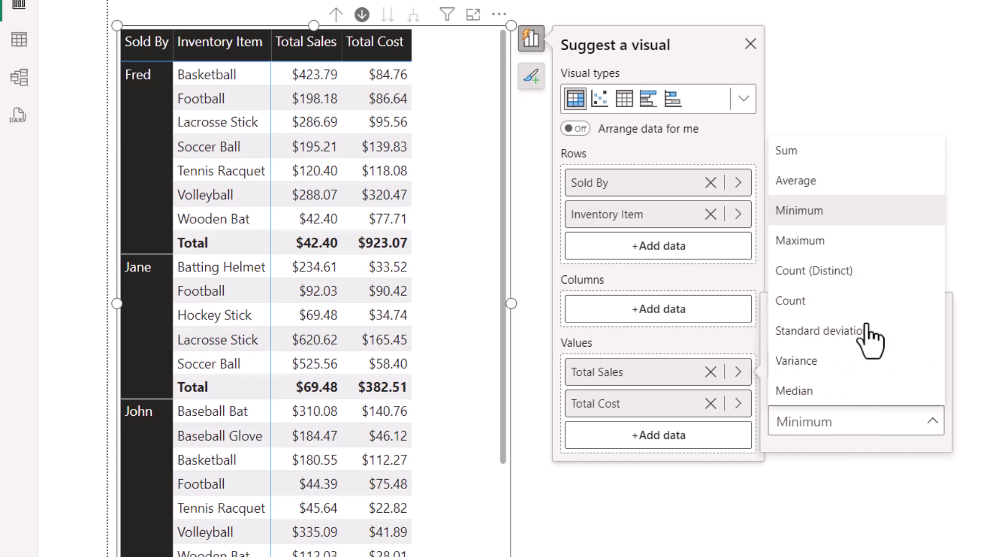
pyautogui.click(856, 302)
pyautogui.click(738, 372)
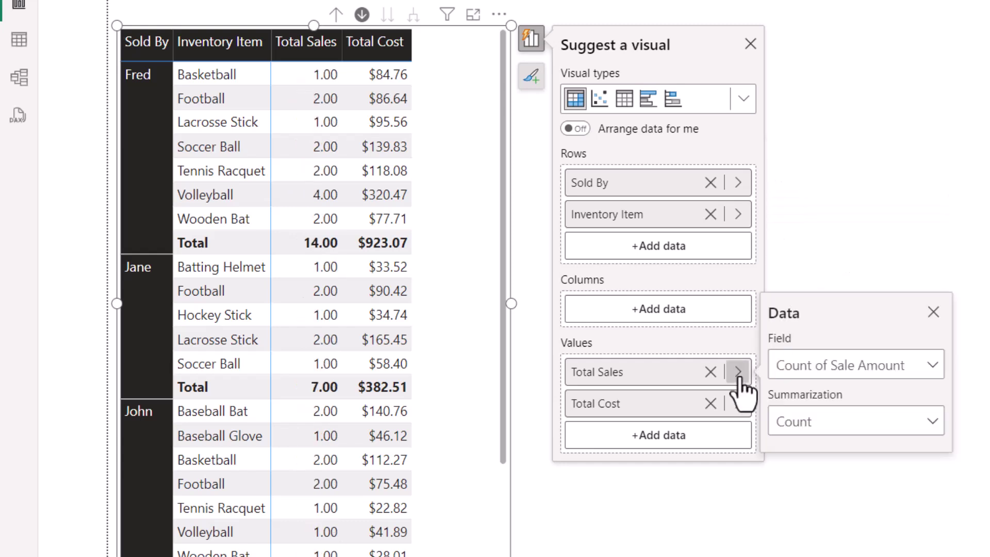
pyautogui.click(858, 431)
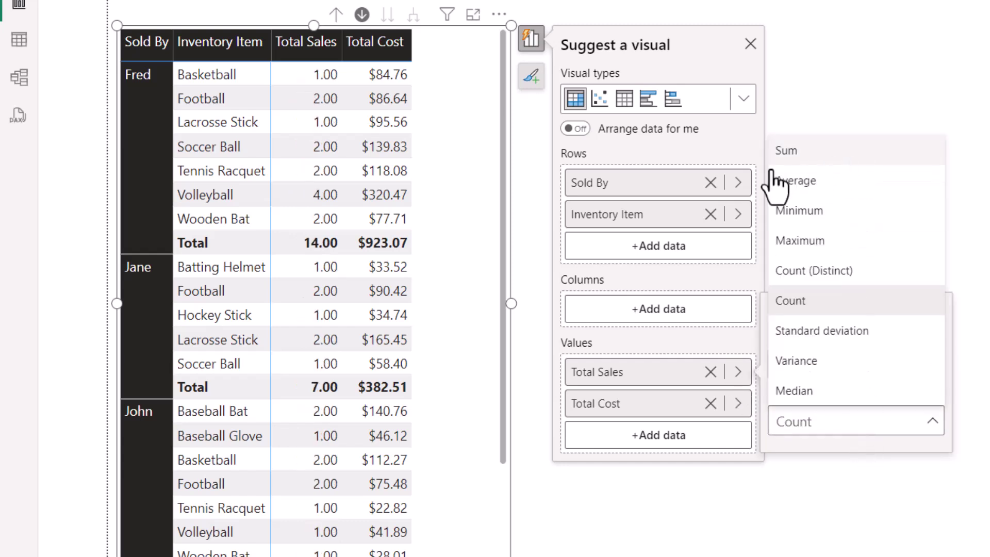
pyautogui.click(784, 151)
pyautogui.click(644, 165)
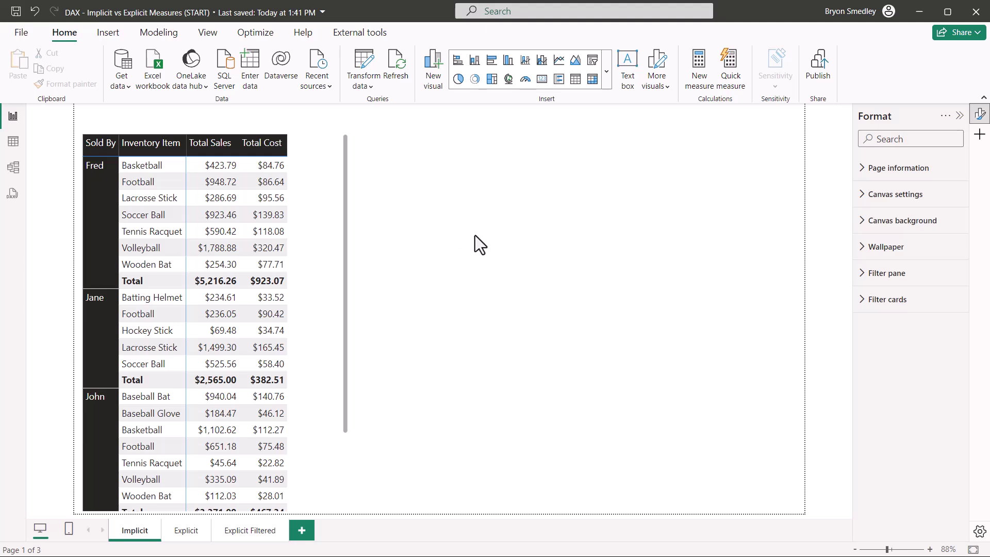
# Step: Add a wide multi-row card with Inventory Item and two Sale Amount values
pyautogui.click(559, 79)
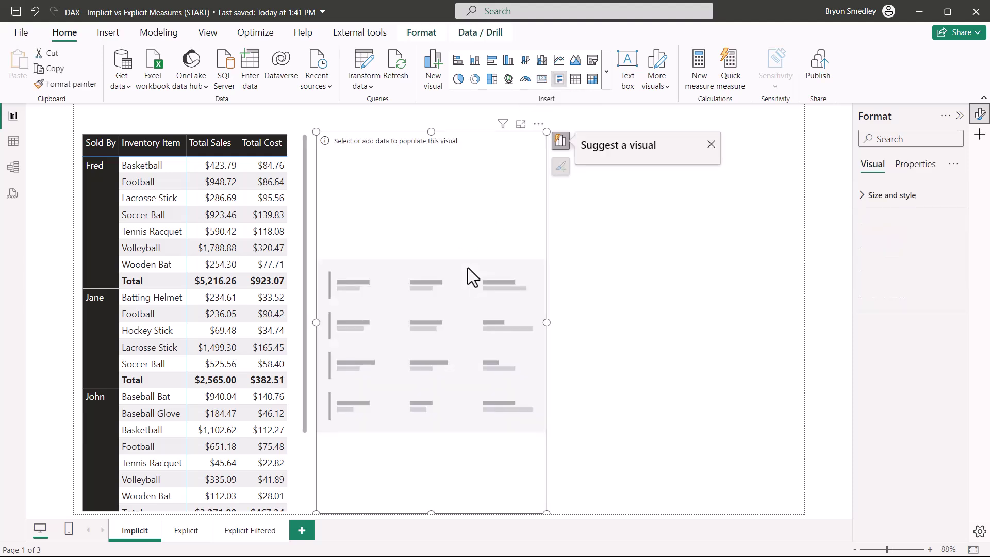
pyautogui.moveTo(552, 325); pyautogui.dragTo(795, 329)
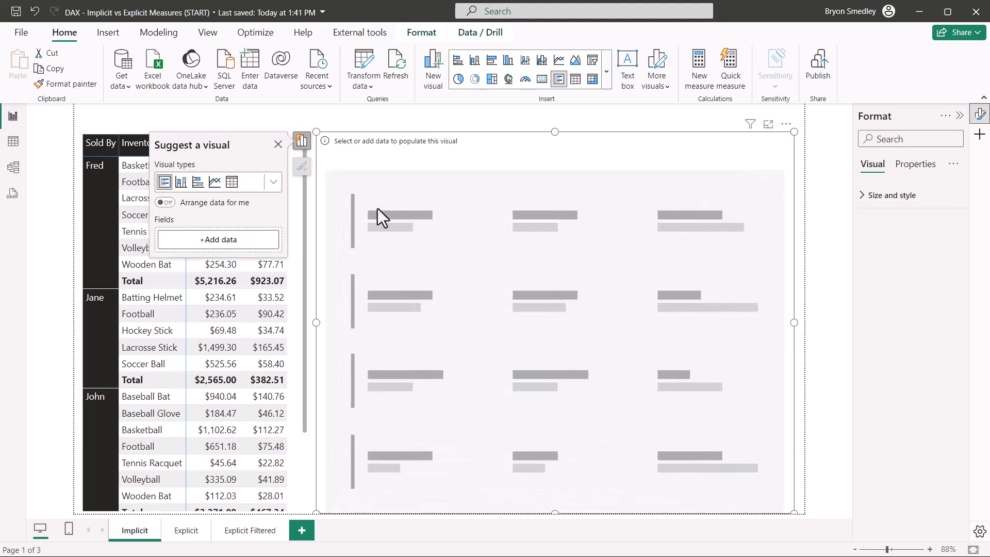
pyautogui.click(243, 242)
pyautogui.click(321, 279)
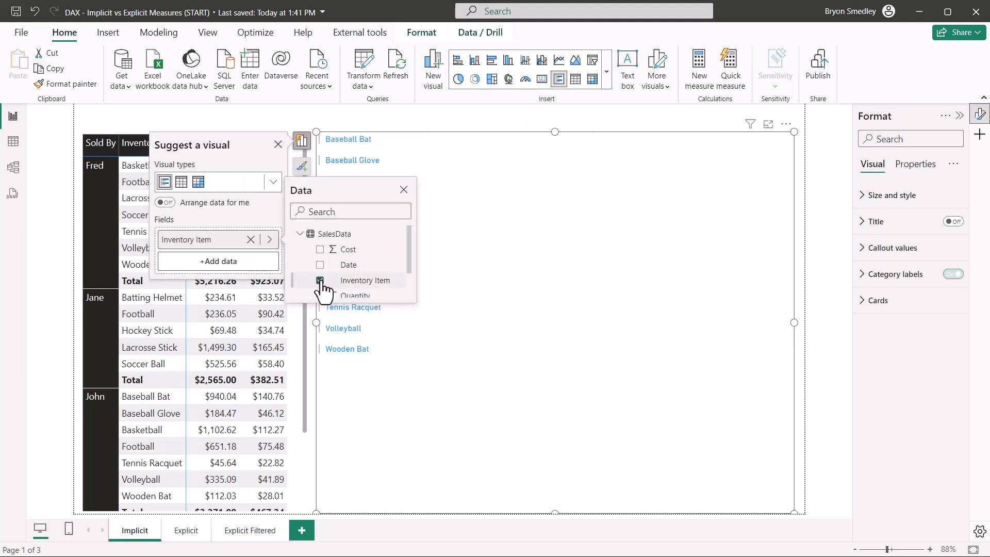
pyautogui.scroll(-1, 356, 269)
pyautogui.click(320, 274)
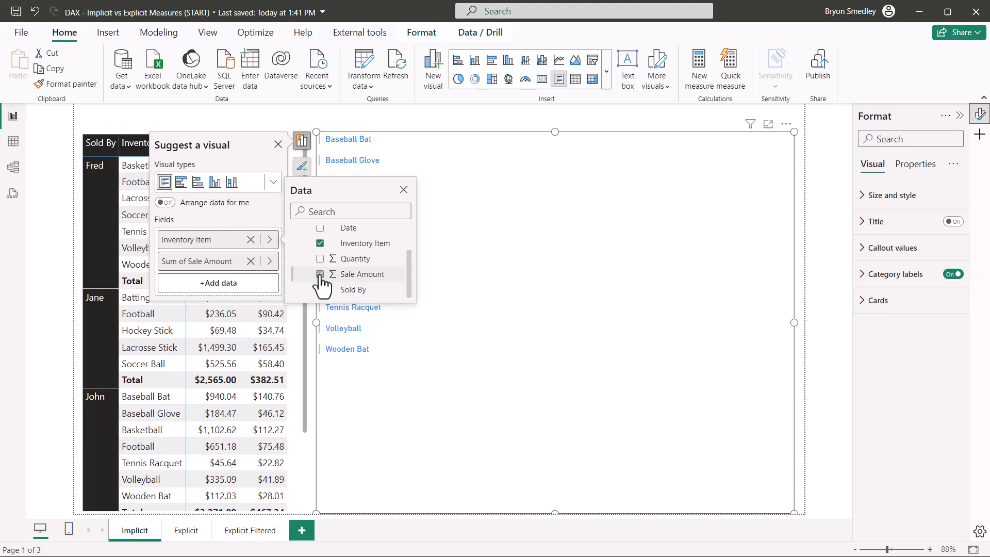
pyautogui.click(262, 283)
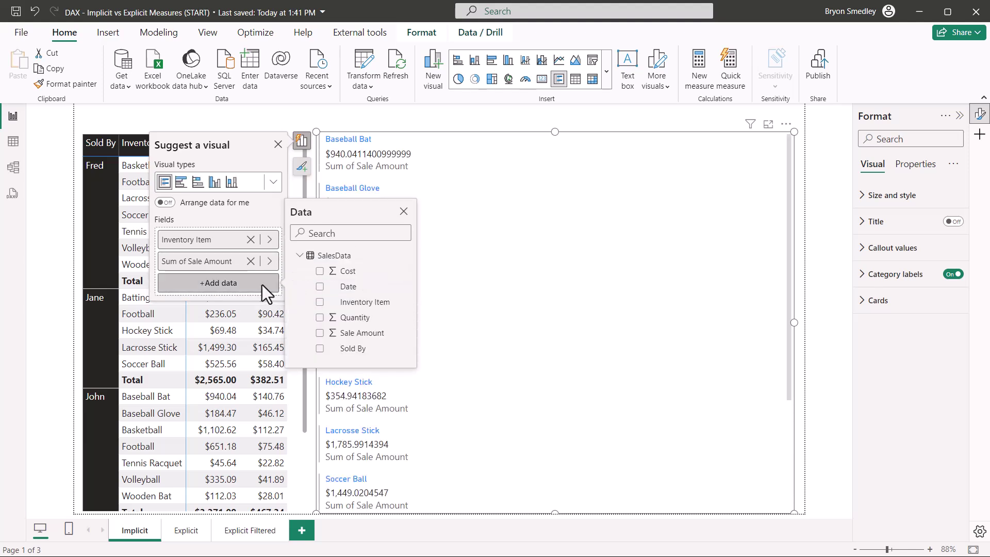
pyautogui.click(320, 332)
# Step: Summarize the second Sale Amount as Average and add a third as Maximum
pyautogui.click(268, 259)
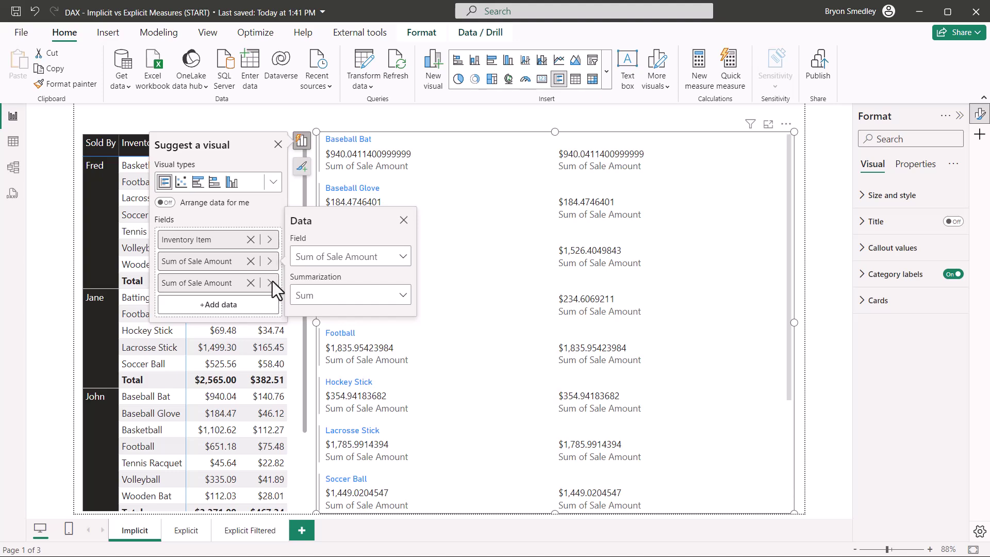
pyautogui.click(270, 283)
pyautogui.click(326, 315)
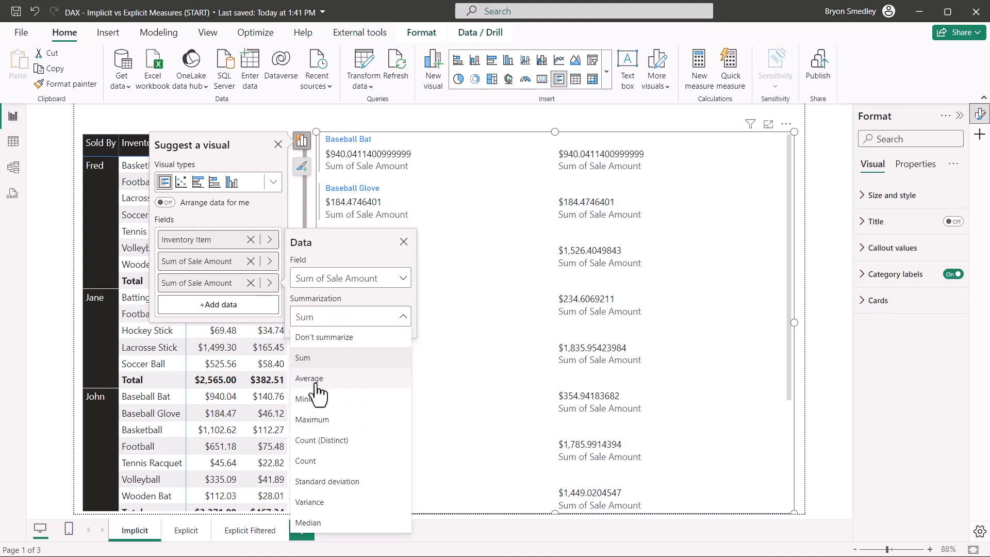
pyautogui.click(310, 378)
pyautogui.click(235, 306)
pyautogui.click(320, 343)
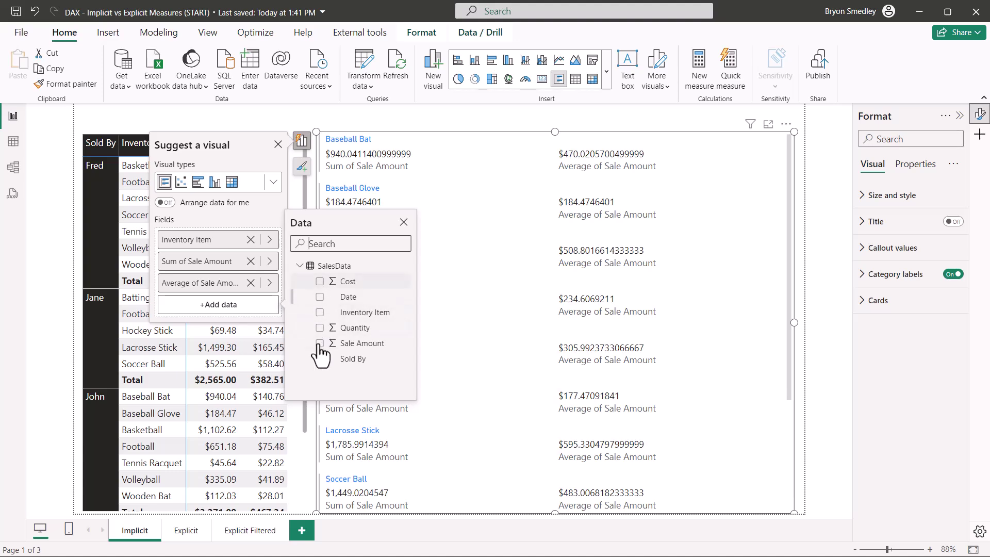
pyautogui.click(270, 304)
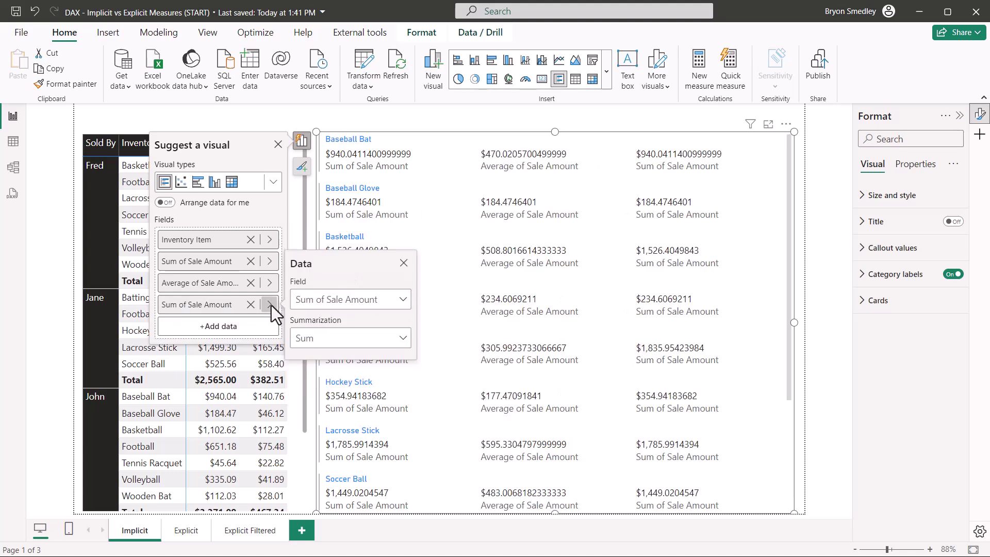
pyautogui.click(327, 339)
pyautogui.click(316, 426)
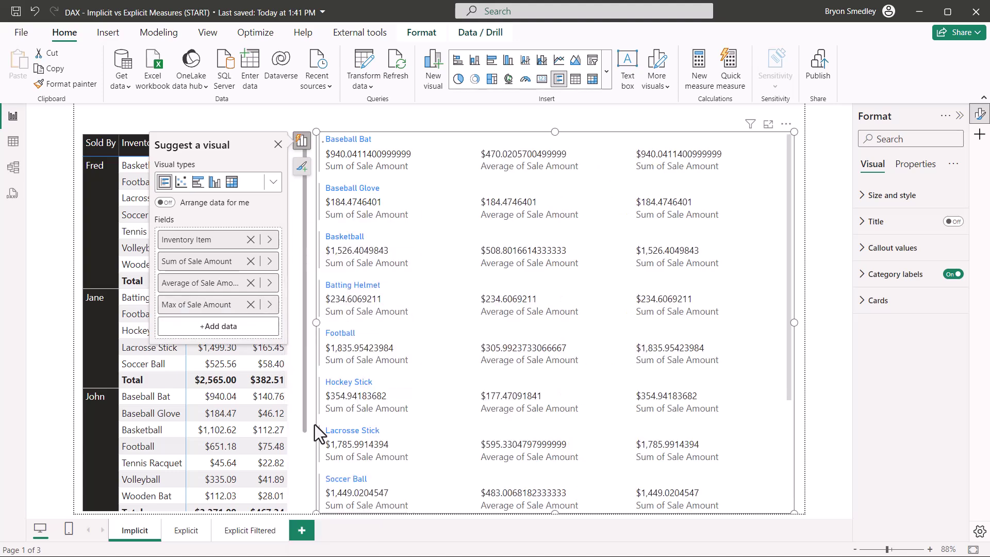
# Step: Add two more Sale Amount values summarized as Minimum and Count
pyautogui.click(242, 329)
pyautogui.click(319, 353)
pyautogui.click(270, 325)
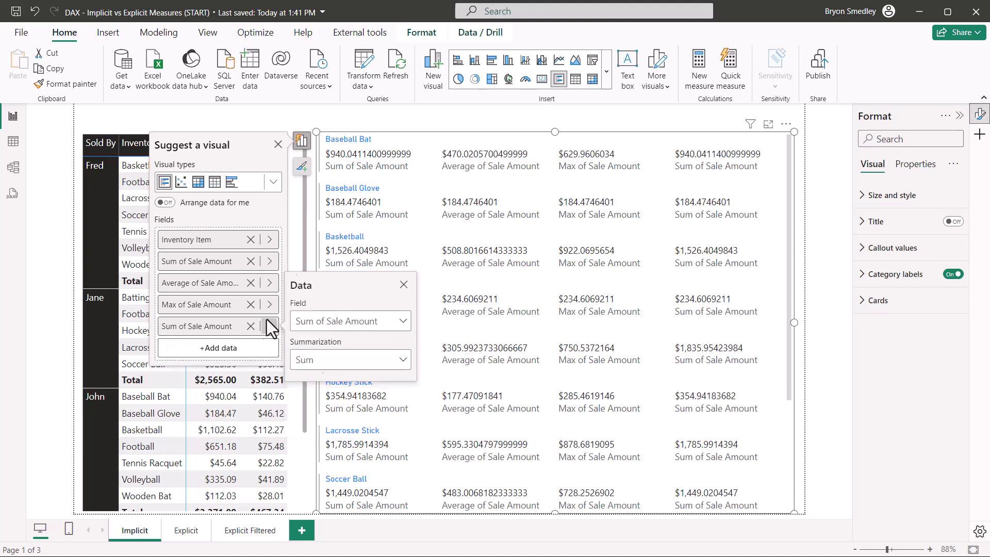
pyautogui.click(329, 362)
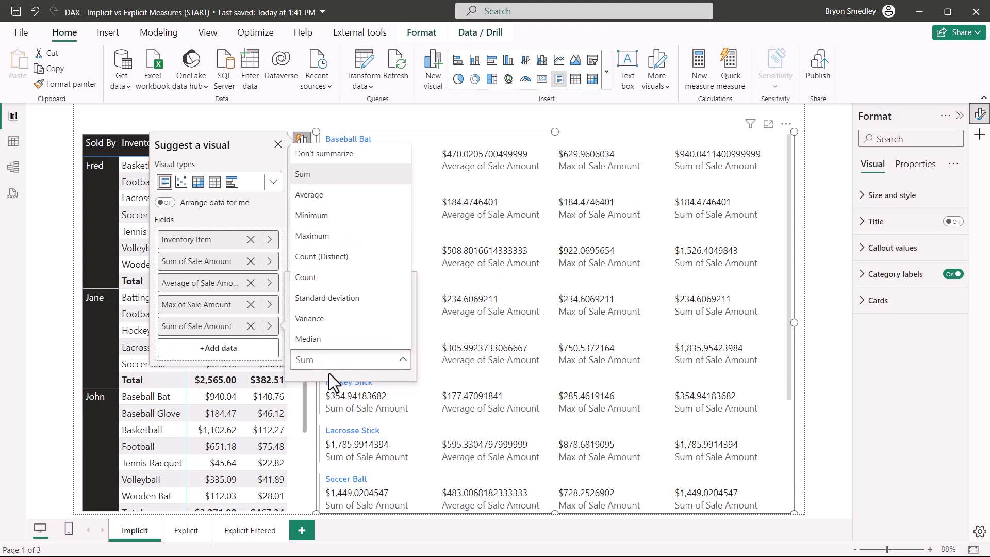
pyautogui.click(327, 215)
pyautogui.click(258, 346)
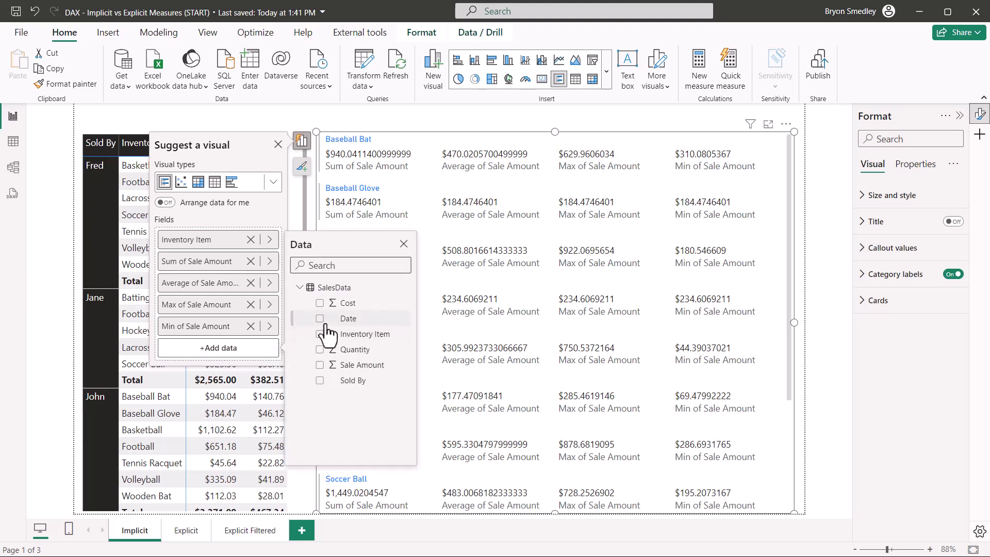
pyautogui.click(316, 364)
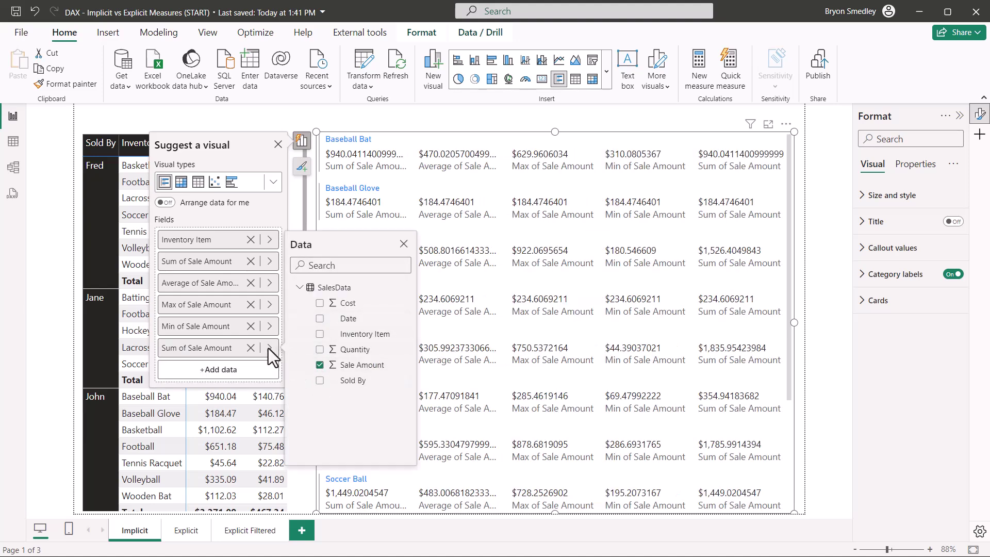
pyautogui.click(270, 347)
pyautogui.click(312, 387)
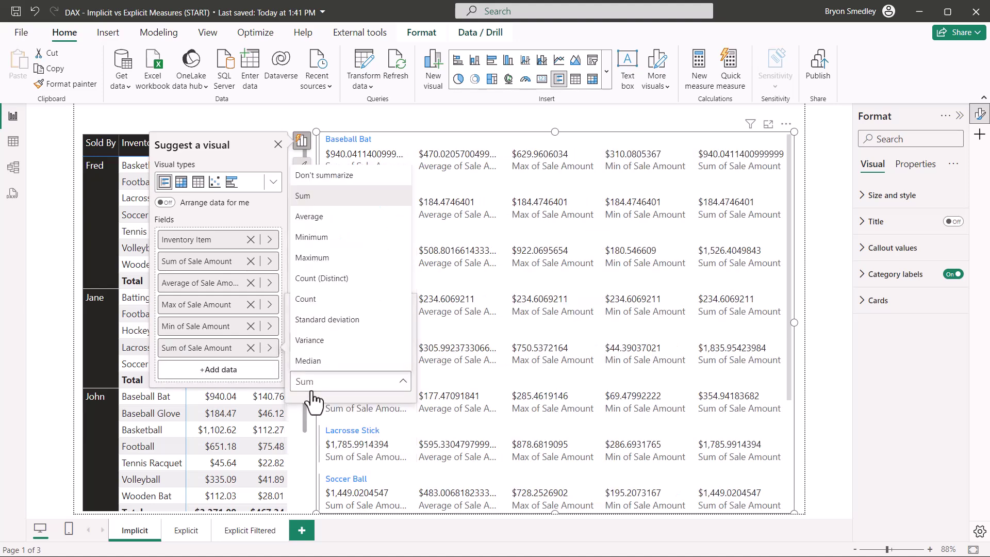
pyautogui.click(328, 299)
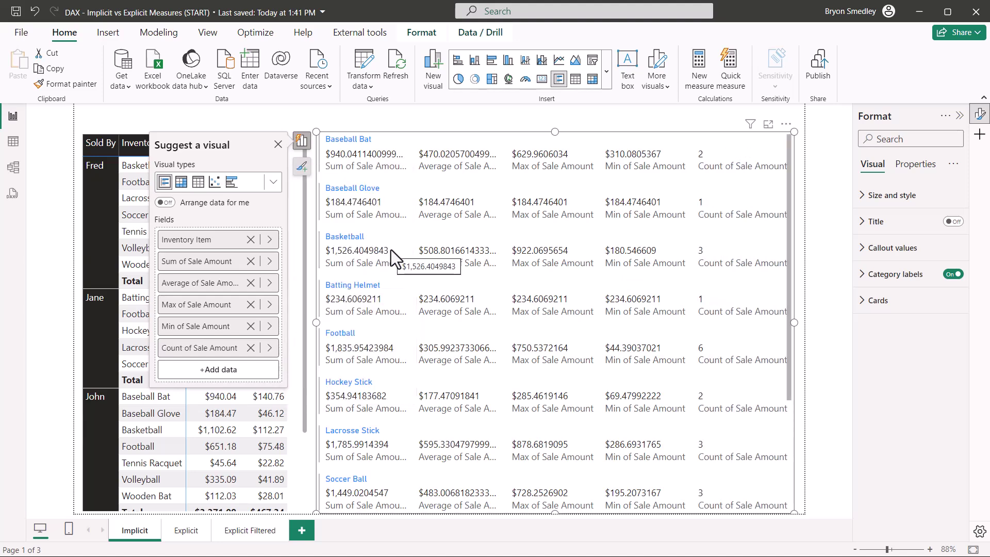
# Step: Rename the card values to Total Sales, Avg. Sale, Best Sale and Worst Sale
pyautogui.doubleClick(207, 262)
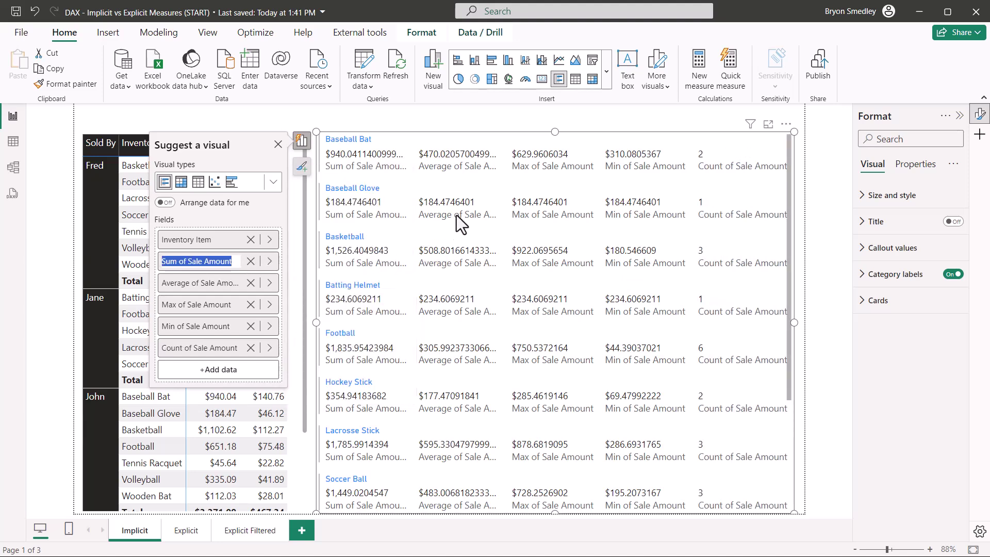
pyautogui.write('total Sal')
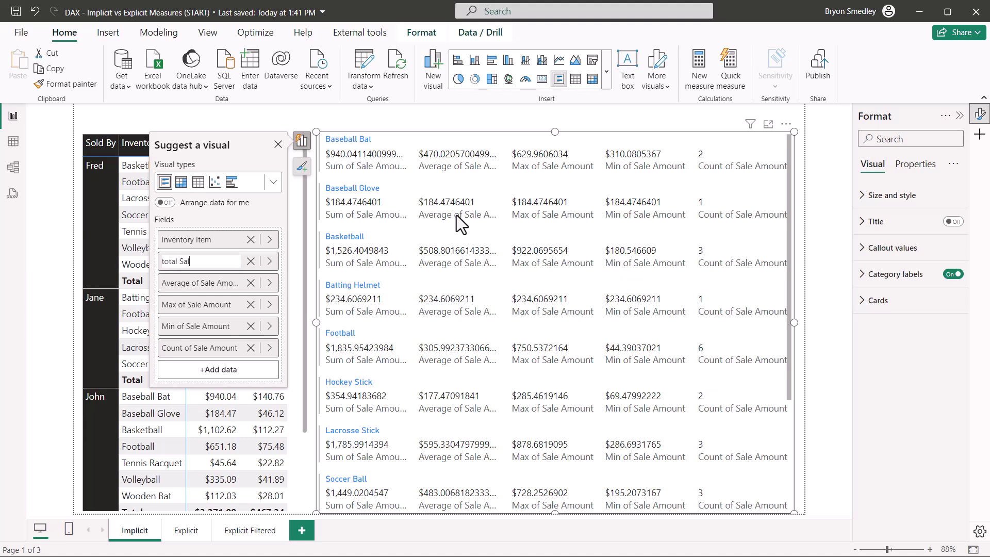
pyautogui.write('es')
pyautogui.doubleClick(256, 283)
pyautogui.write('Avg.')
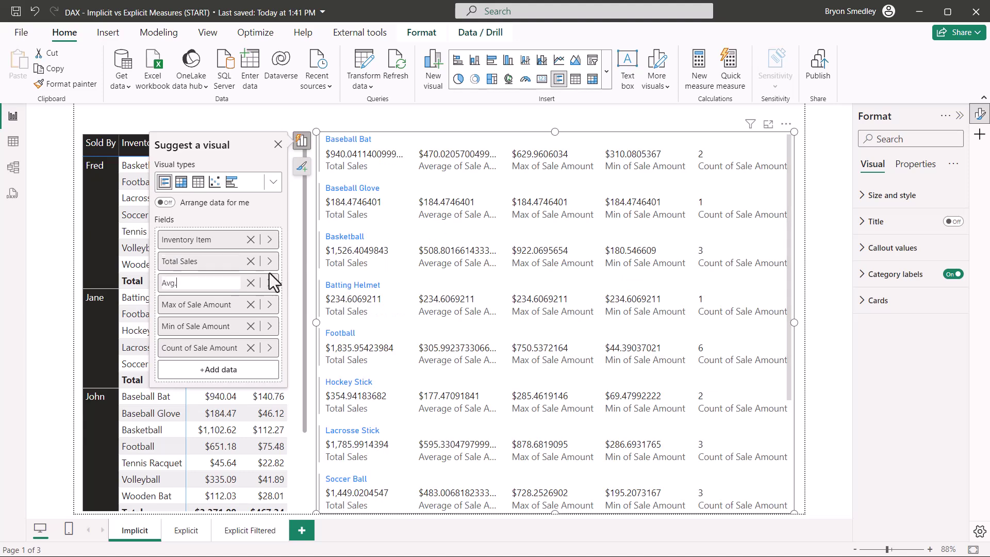
pyautogui.write(' Sale')
pyautogui.press('Tab')
pyautogui.write('Best Sal')
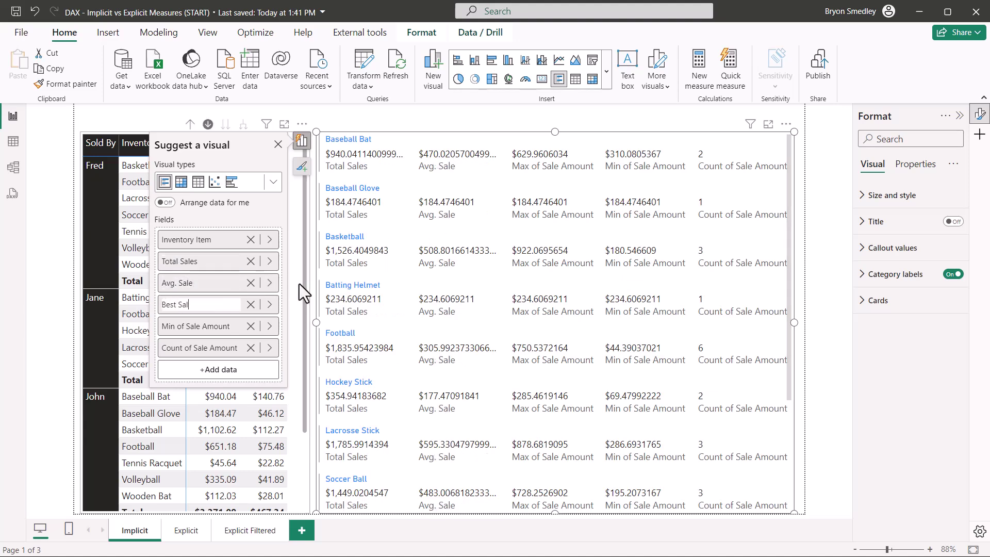
pyautogui.write('e')
pyautogui.press('Tab')
pyautogui.write('Wor')
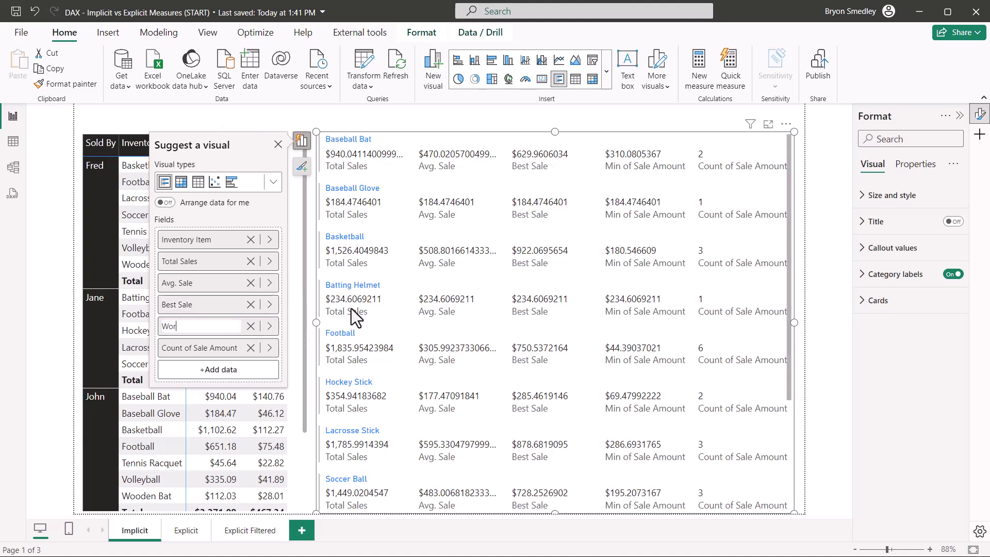
pyautogui.write('st Sale')
pyautogui.press('Tab')
# Step: Label the count value # of Sales and enlarge the card's callout value font
pyautogui.write('# of ')
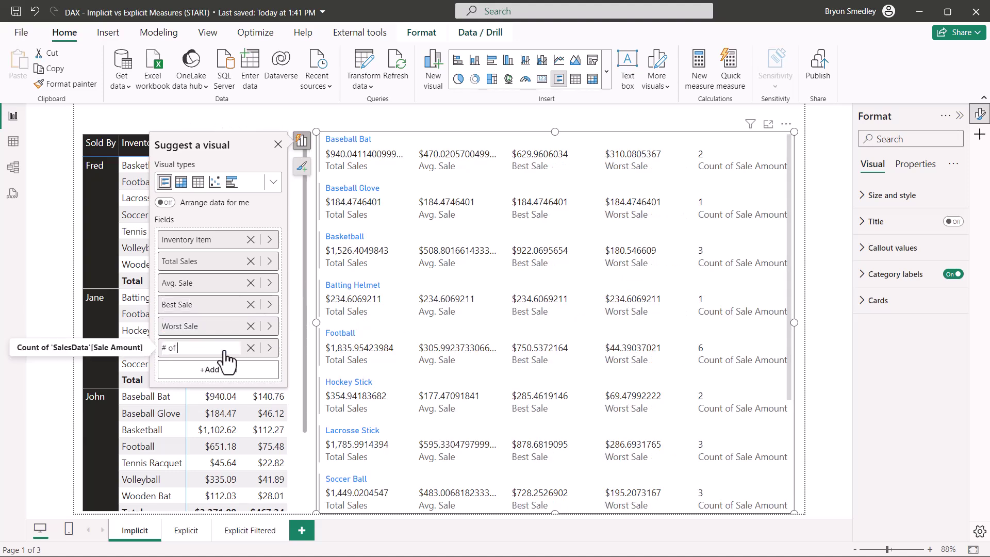
pyautogui.write('Sales')
pyautogui.click(372, 380)
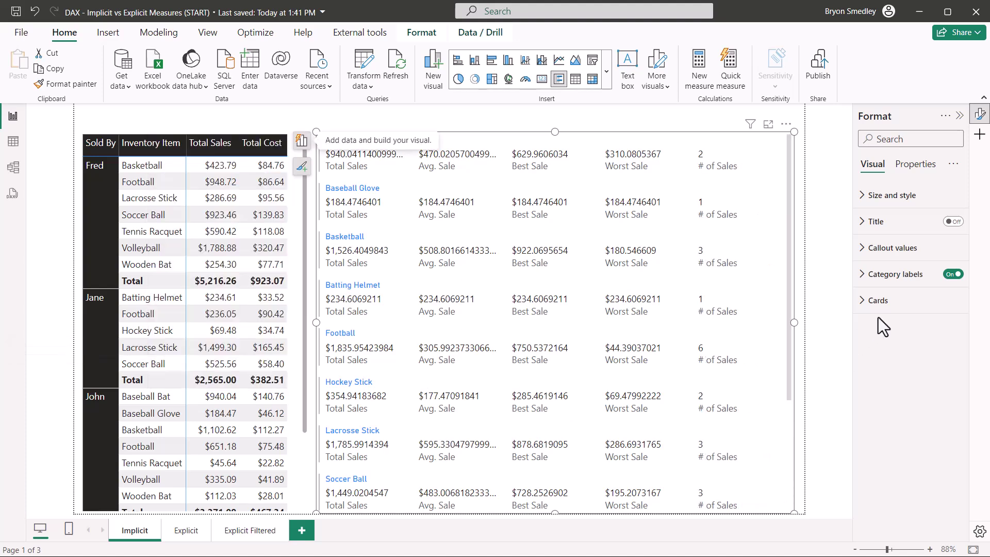
pyautogui.click(863, 248)
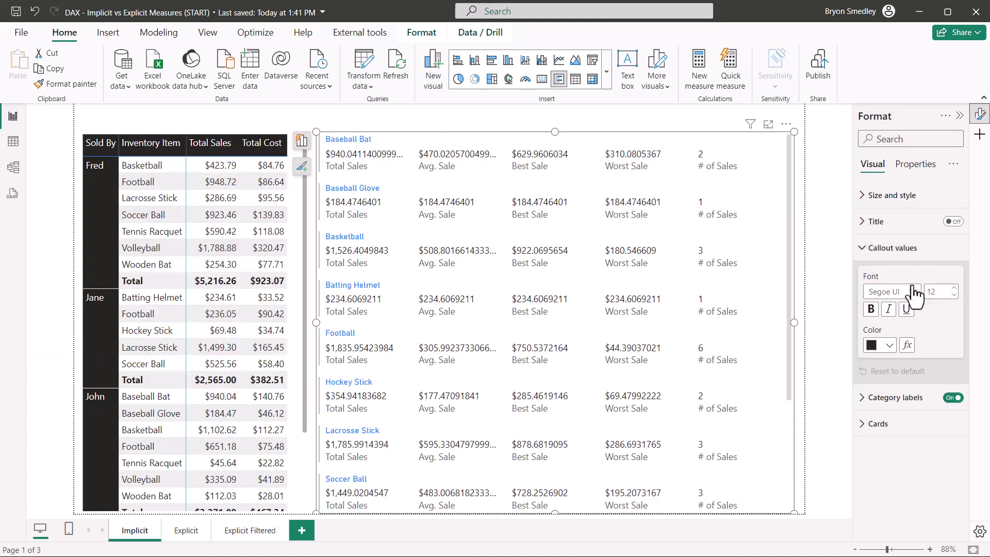
pyautogui.click(953, 289)
pyautogui.click(876, 247)
# Step: Reduce the category label font size to 10
pyautogui.click(877, 273)
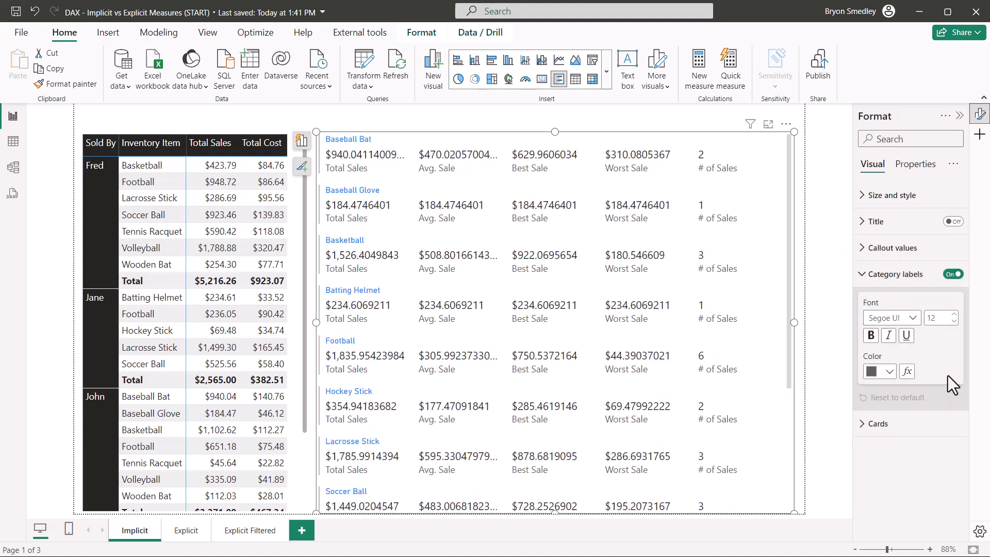
pyautogui.click(954, 322)
pyautogui.click(953, 323)
pyautogui.click(877, 273)
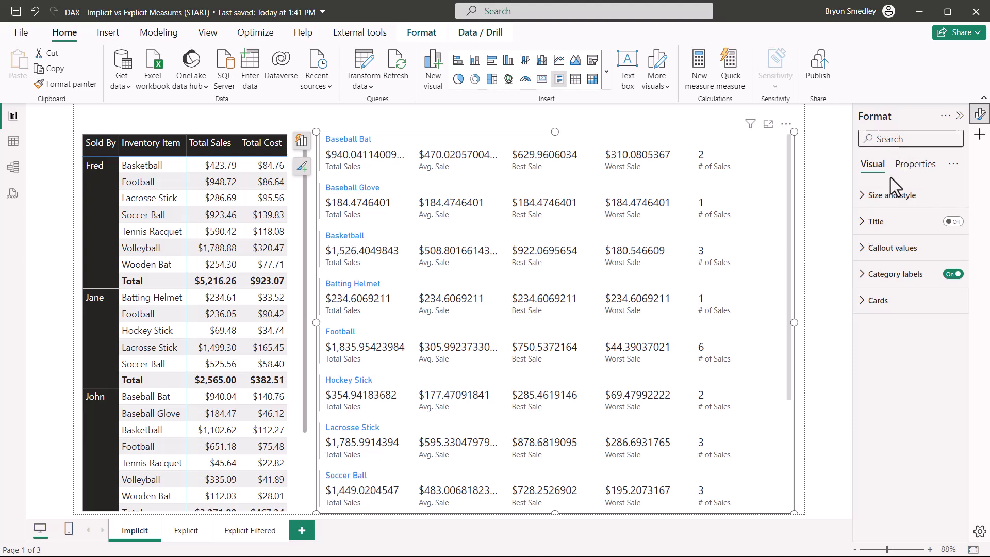
# Step: Search the format settings for 'size', then clear the search
pyautogui.click(886, 138)
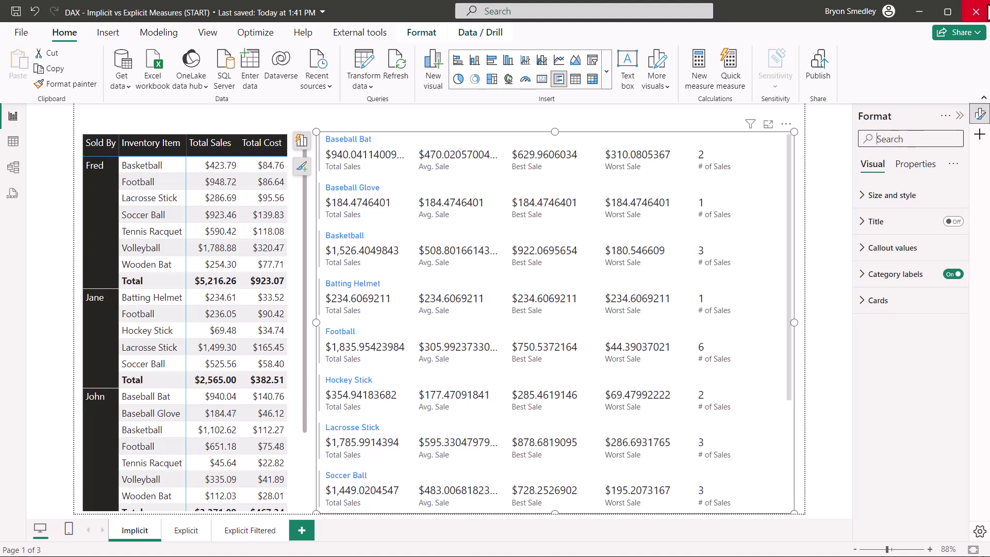
pyautogui.write('size')
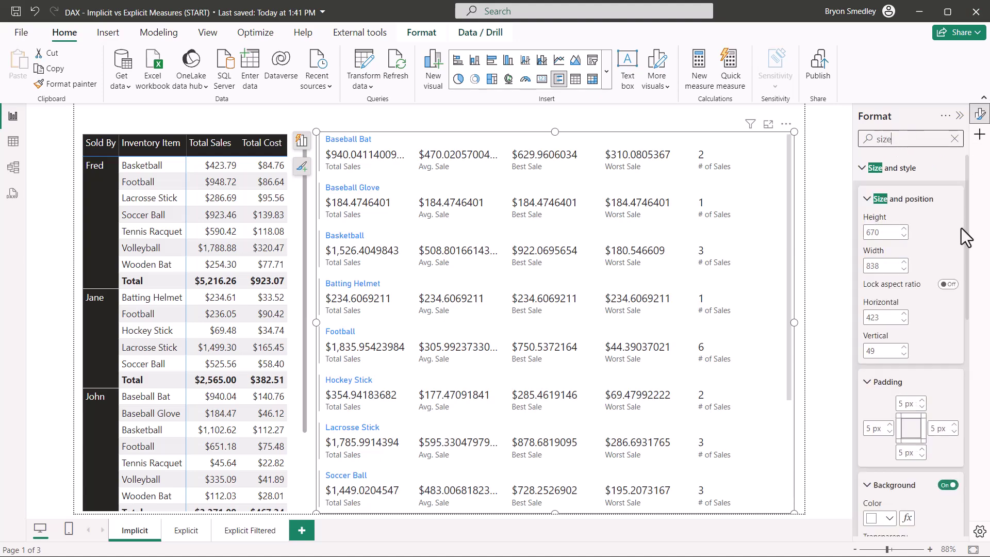
pyautogui.scroll(-5, 954, 233)
pyautogui.press('Escape')
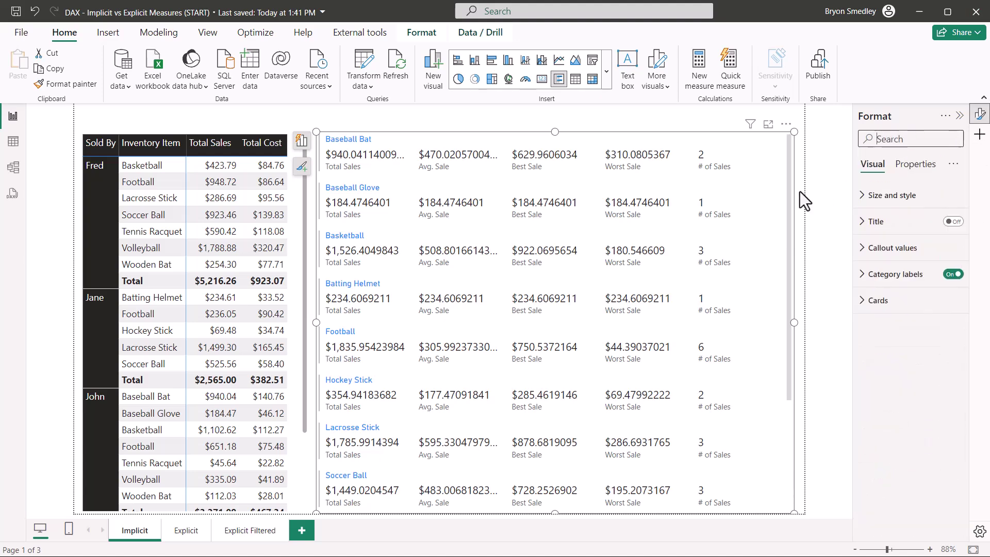
# Step: Paste the sales matrix onto the Explicit page and remove Total Cost and Total Sales from its values
pyautogui.click(800, 194)
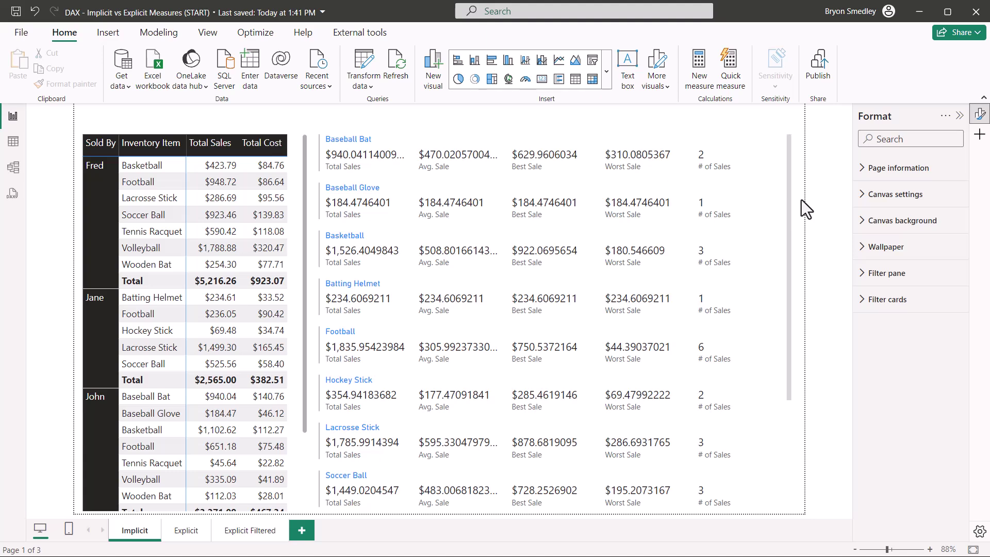
pyautogui.click(307, 337)
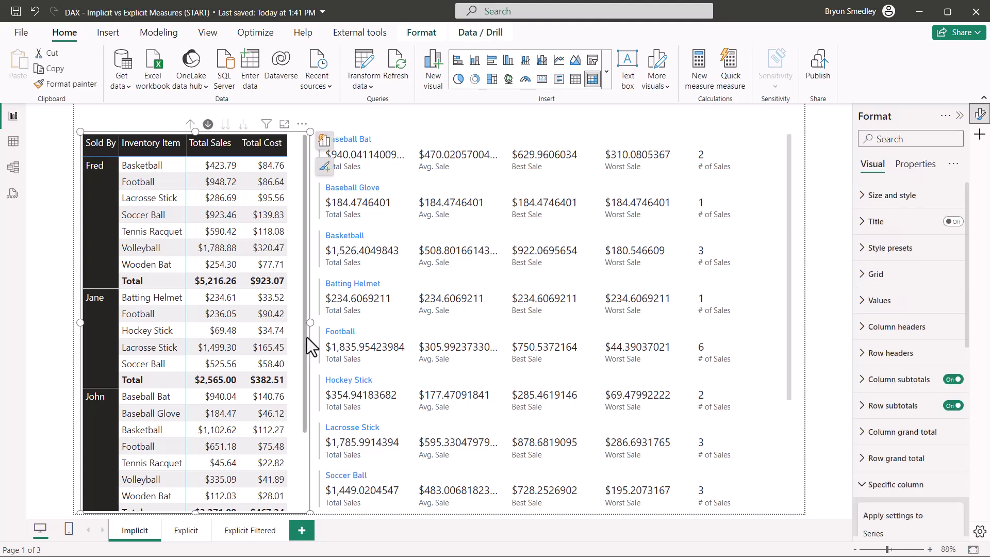
pyautogui.click(185, 530)
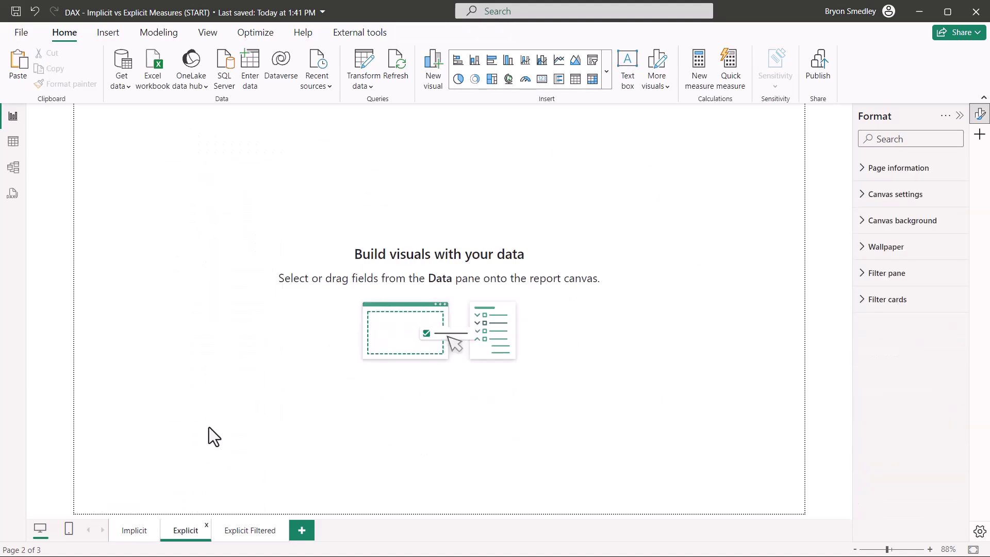
pyautogui.hotkey('ctrl', 'v')
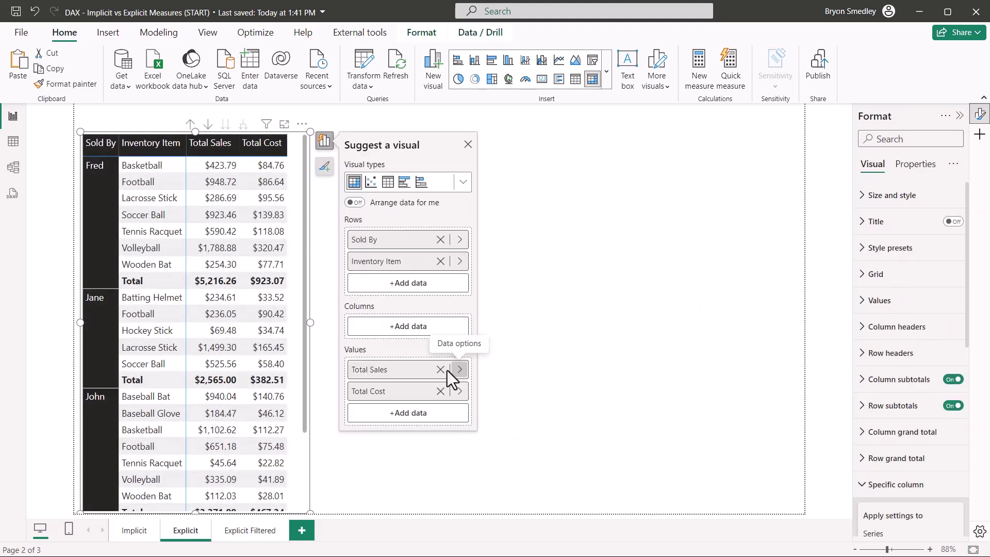
pyautogui.click(440, 391)
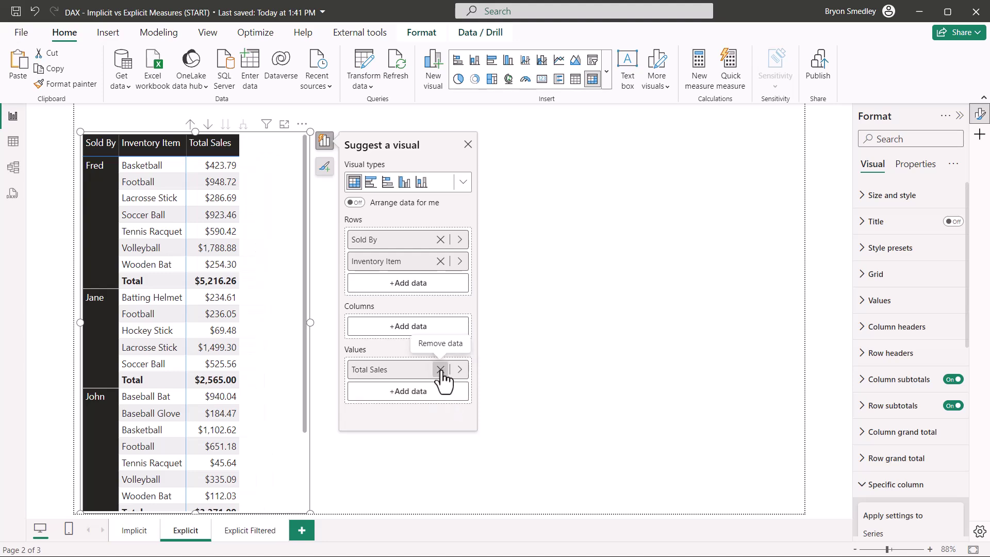
pyautogui.click(440, 369)
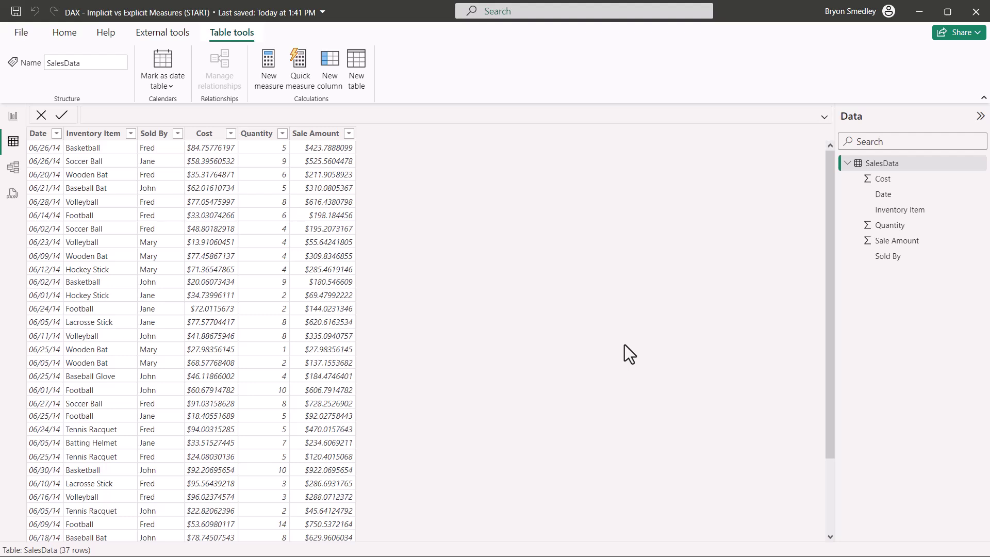
# Step: Create the measure Total Cost = SUM(SalesData[Cost]) in SalesData
pyautogui.click(269, 67)
pyautogui.scroll(3, 456, 117)
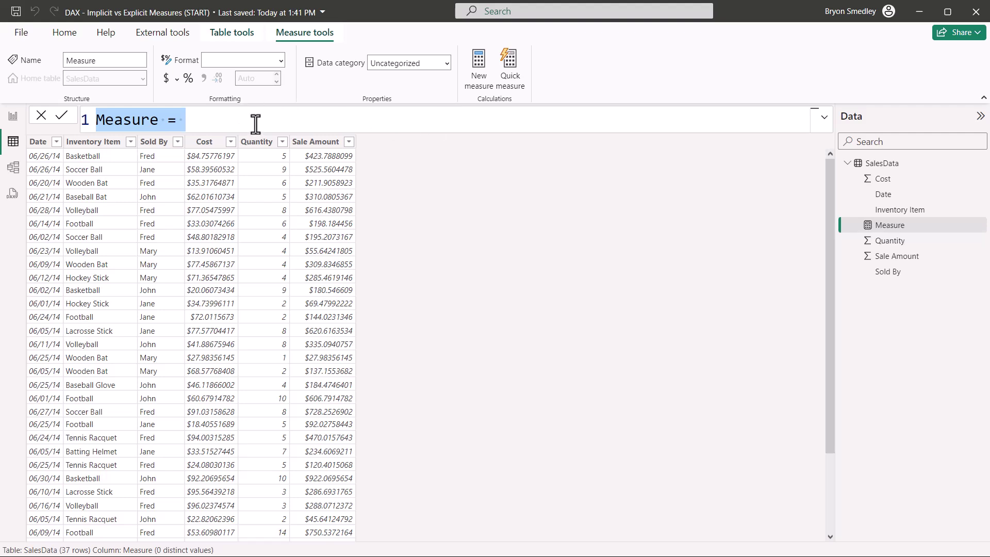
pyautogui.press('ctrl')
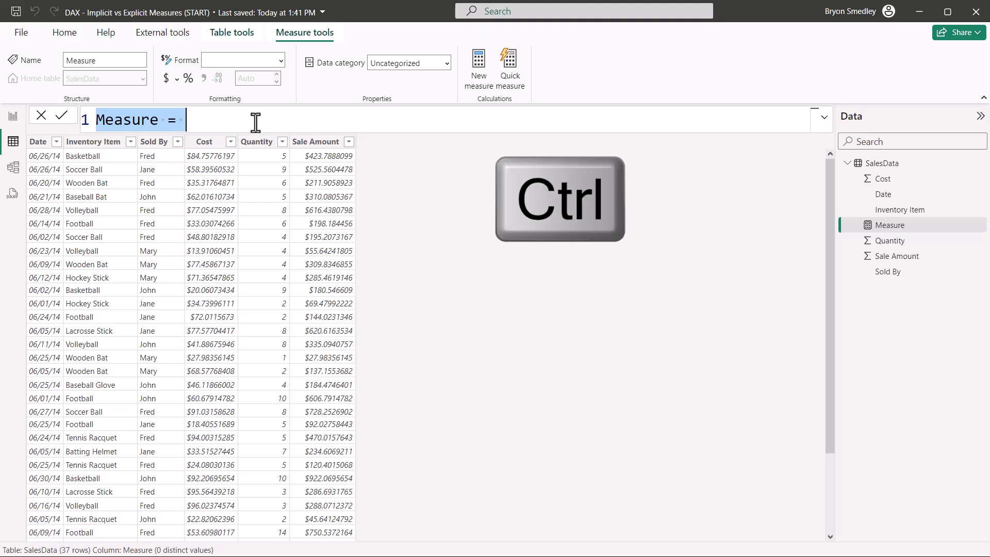
pyautogui.scroll(-1, 255, 122)
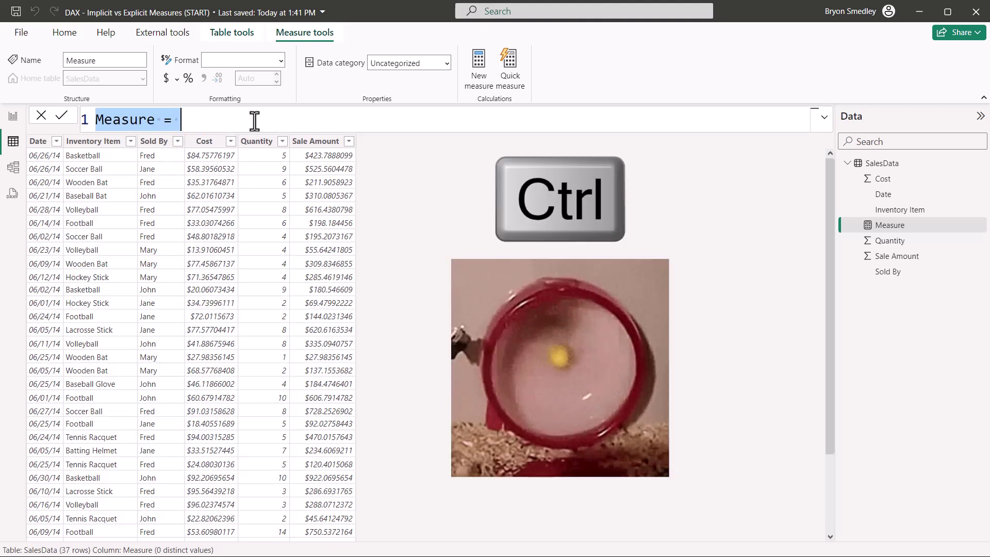
pyautogui.scroll(1, 255, 122)
pyautogui.write('To')
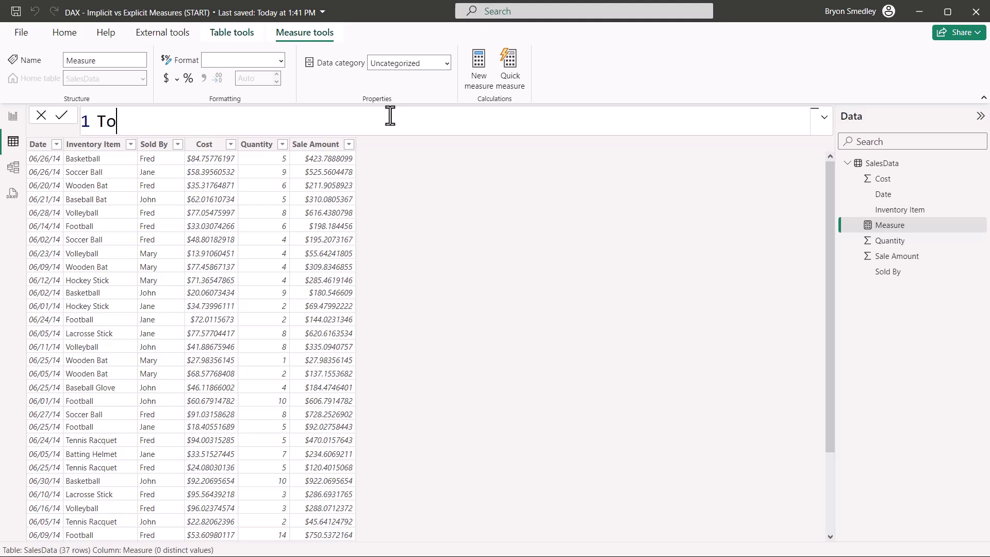
pyautogui.write('tal Cost = SUM(')
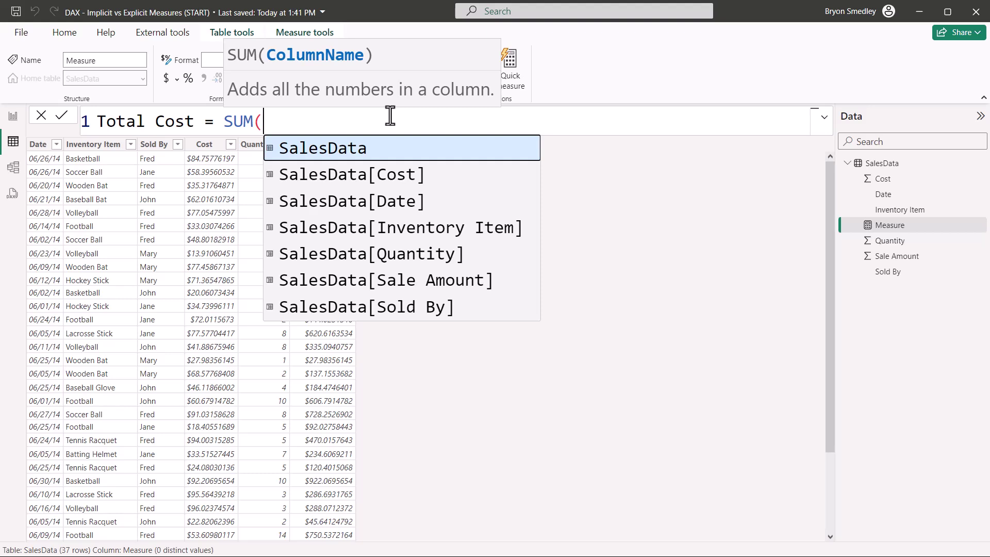
pyautogui.press('Down')
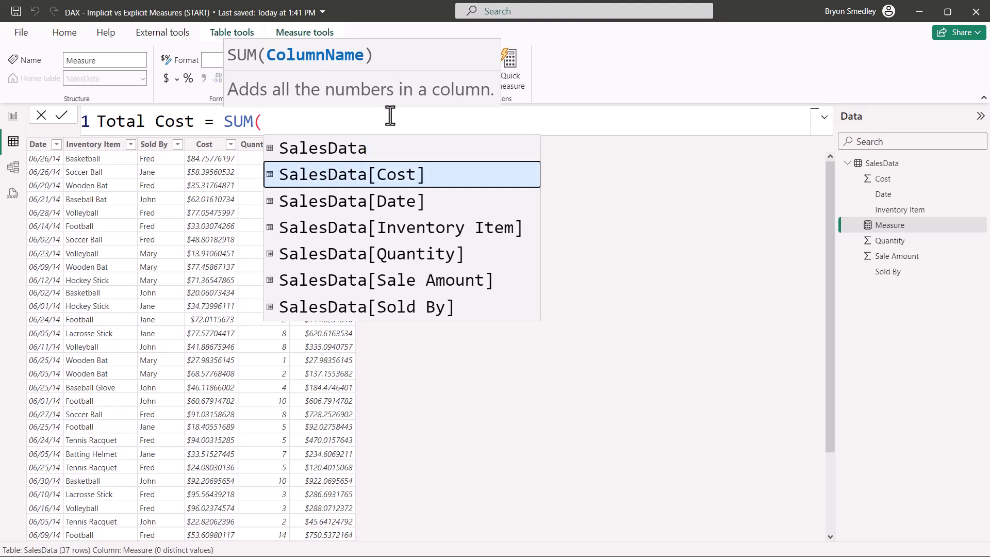
pyautogui.press('Tab')
pyautogui.write(')')
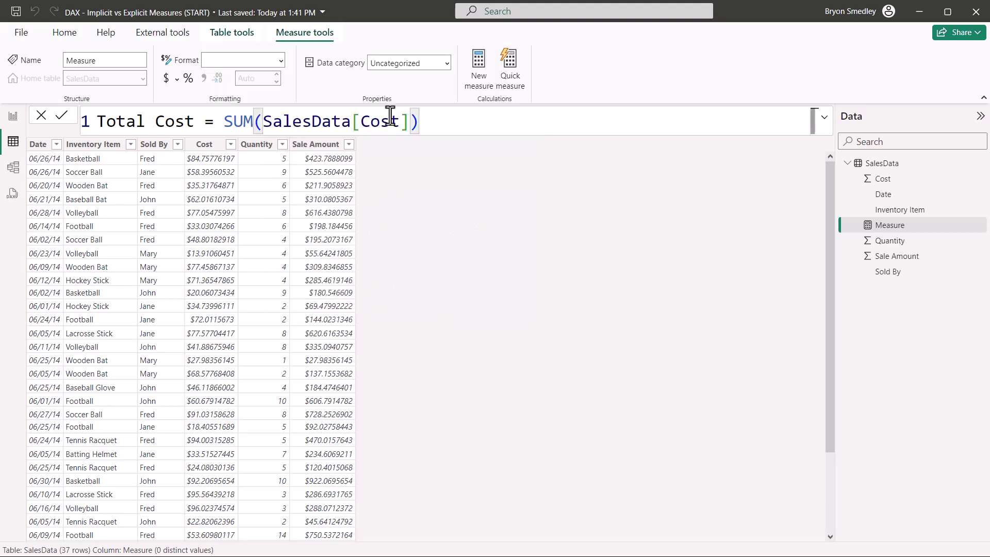
pyautogui.press('Return')
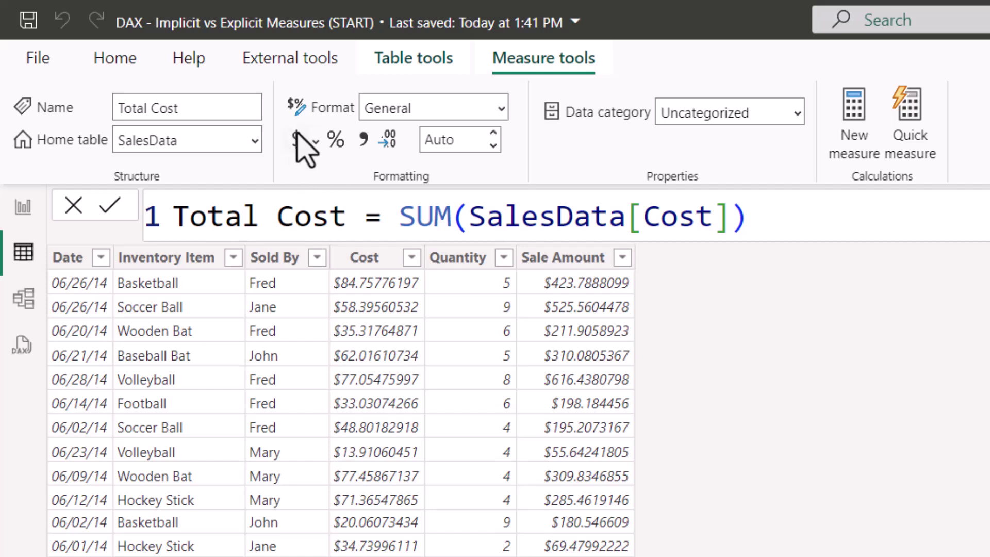
# Step: Format Total Cost as currency with thousands separators and begin setting 2 decimals
pyautogui.click(297, 150)
pyautogui.click(482, 137)
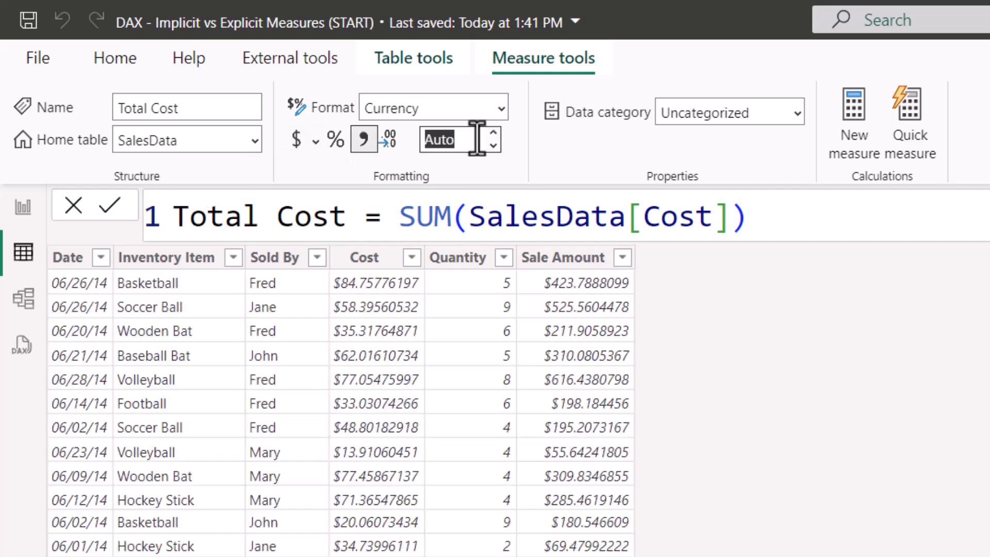
pyautogui.click(482, 137)
pyautogui.press('BackSpace')
pyautogui.press('BackSpace')
pyautogui.press('BackSpace')
pyautogui.press('BackSpace')
# Step: Finish Total Cost at 2 decimals, then add Total Sales = SUM(SalesData[Sale Amount]) as currency
pyautogui.write('2')
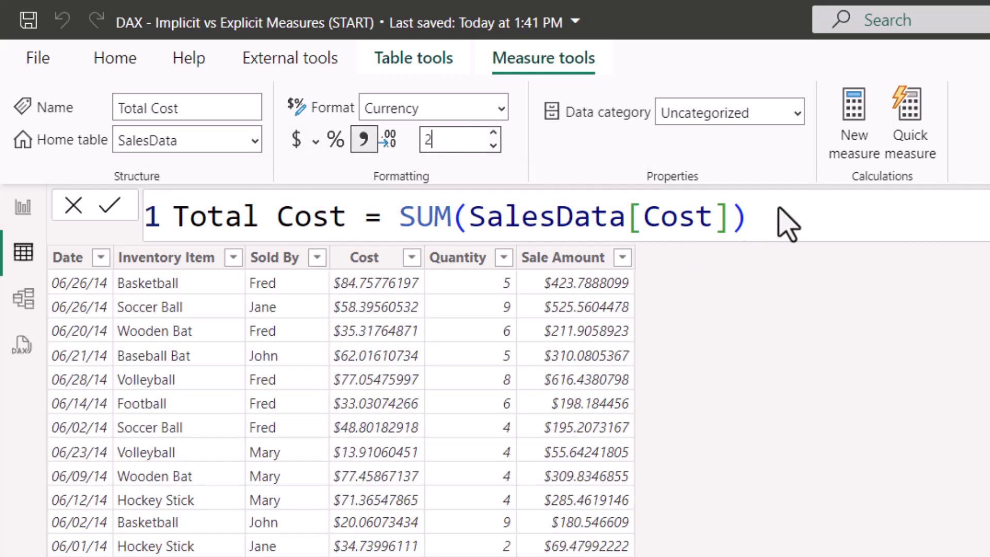
pyautogui.click(858, 131)
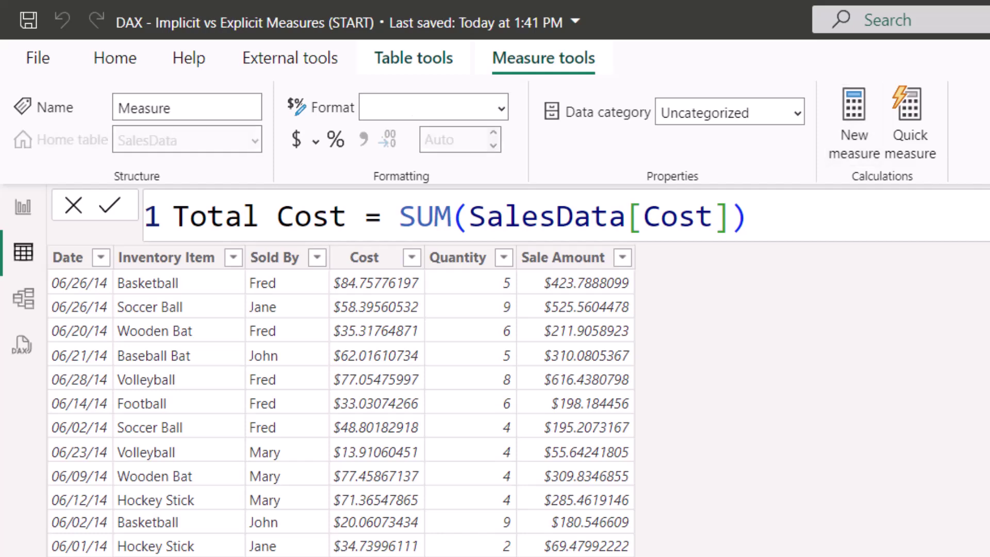
pyautogui.write('Total ')
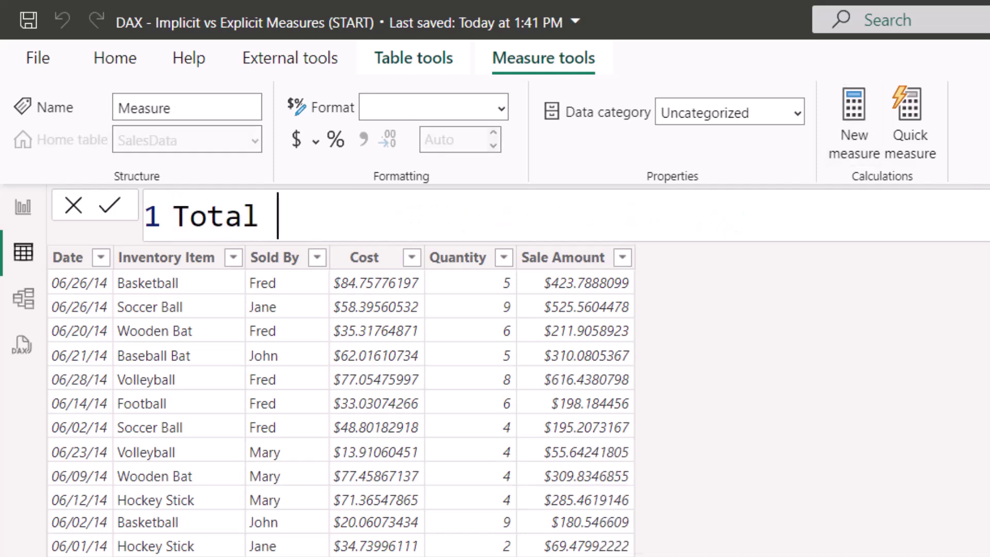
pyautogui.write('Sales = SUM(')
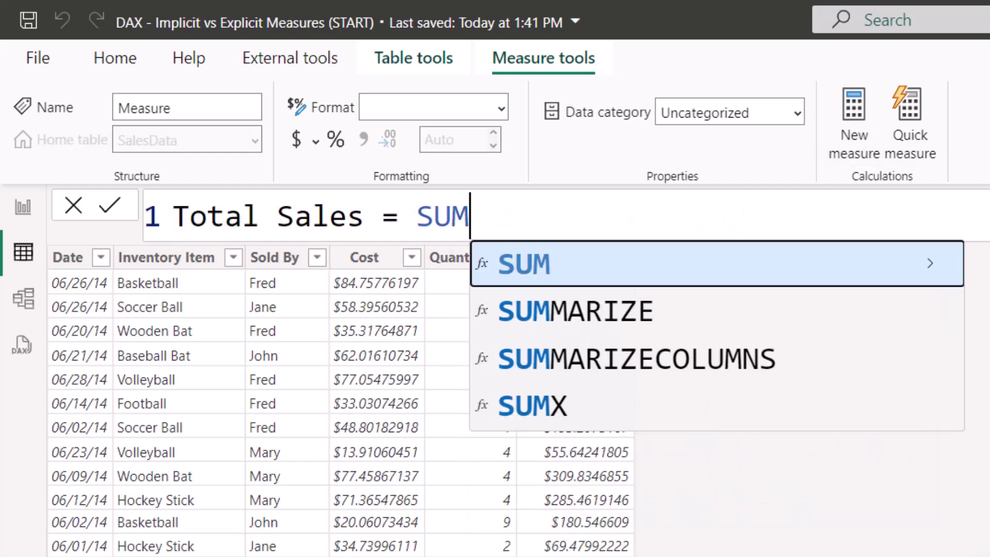
pyautogui.press('Down')
pyautogui.press('Down')
pyautogui.press('Down')
pyautogui.press('Down')
pyautogui.press('Down')
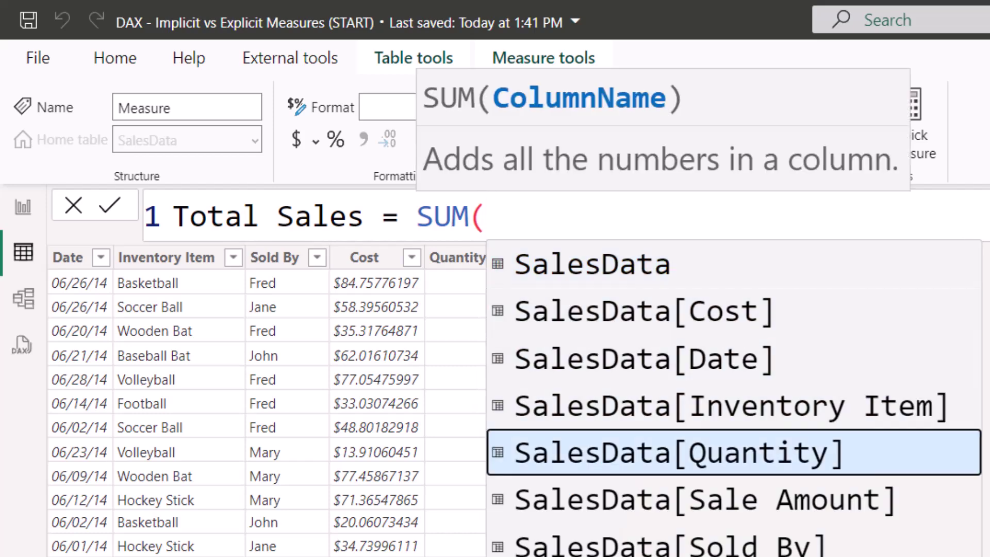
pyautogui.press('Tab')
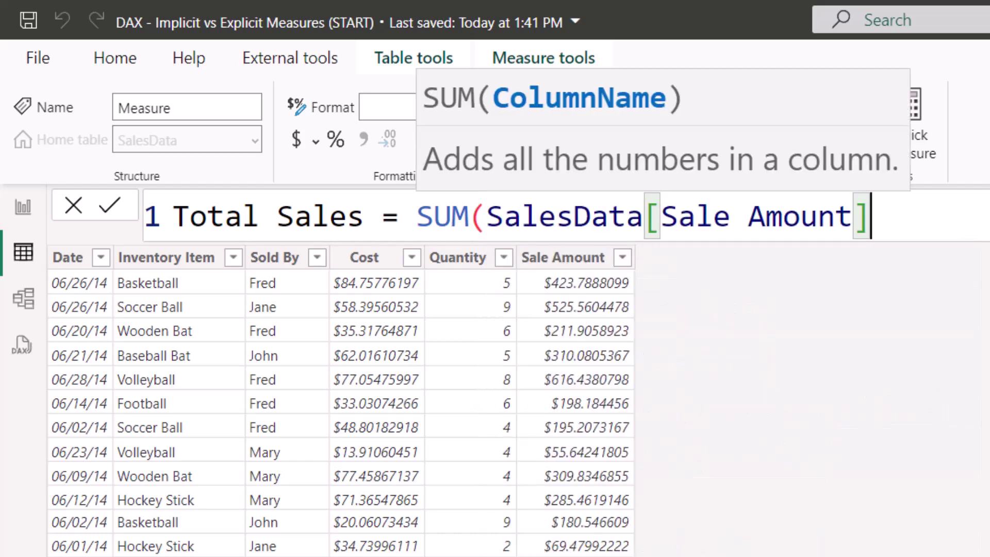
pyautogui.write(')')
pyautogui.press('Return')
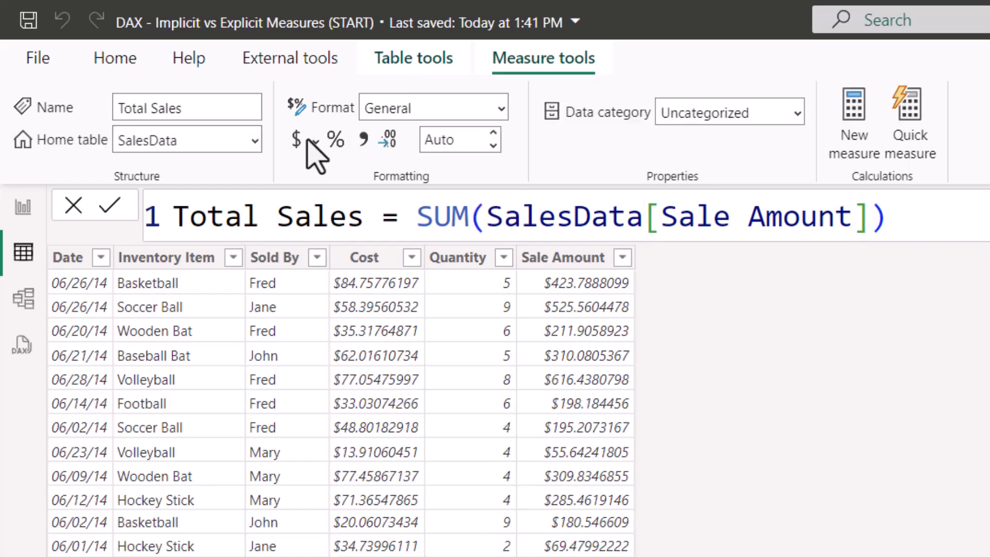
pyautogui.click(296, 138)
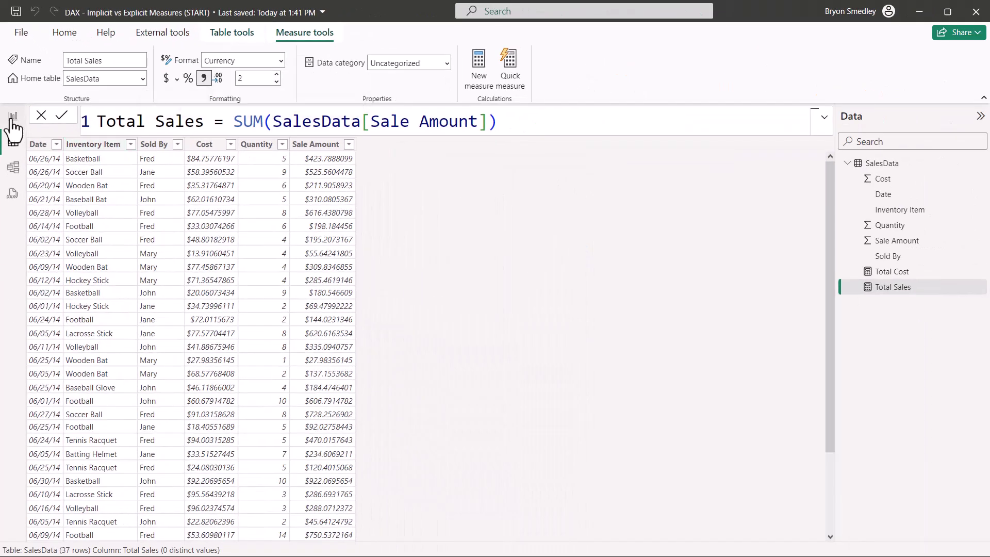
# Step: Add the Total Sales and Total Cost measures as values in the Explicit page's Sold By / Inventory Item matrix
pyautogui.click(22, 207)
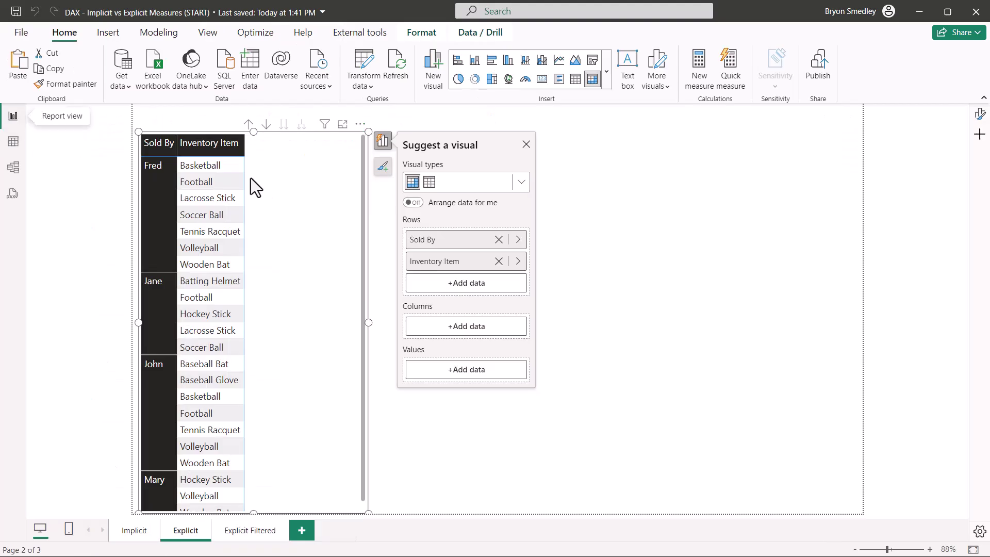
pyautogui.click(486, 374)
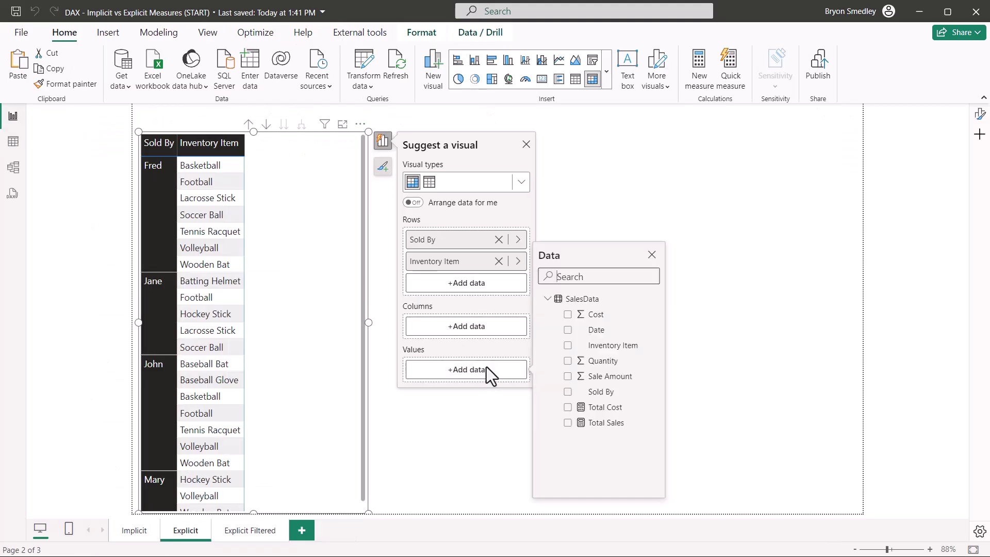
pyautogui.click(567, 423)
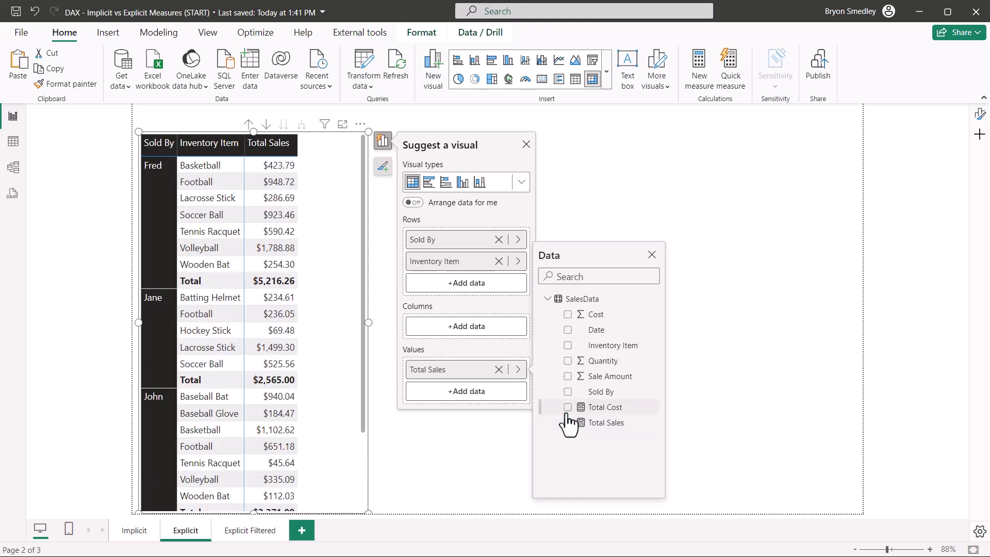
pyautogui.click(567, 407)
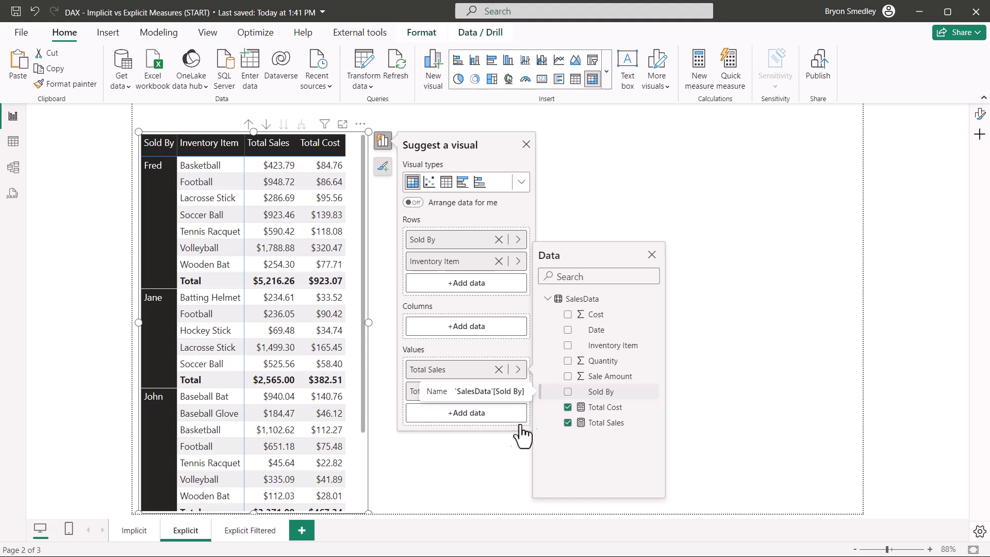
pyautogui.click(518, 391)
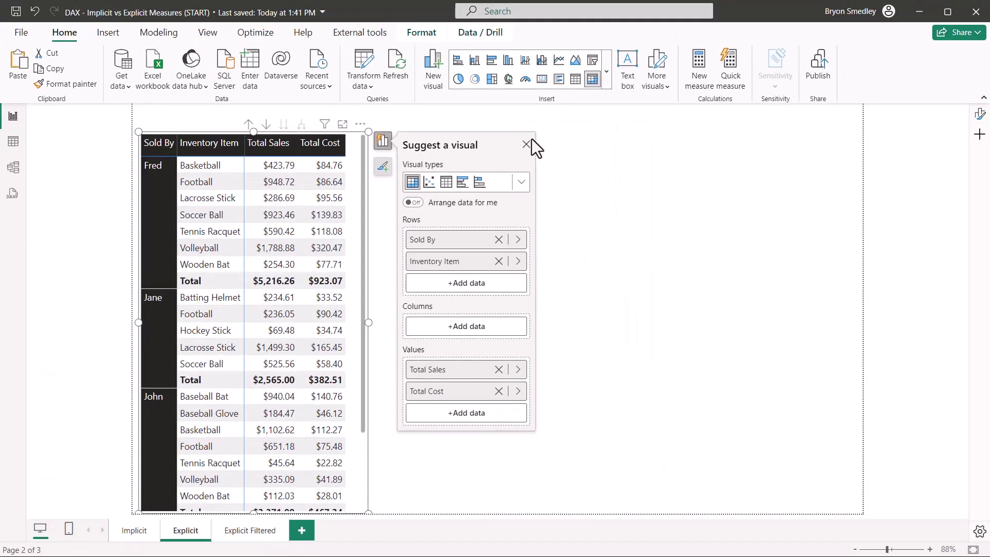
# Step: Insert a multi-row card stretched to the page's right edge showing Inventory Item, Total Cost and Total Sales
pyautogui.click(525, 143)
pyautogui.click(559, 78)
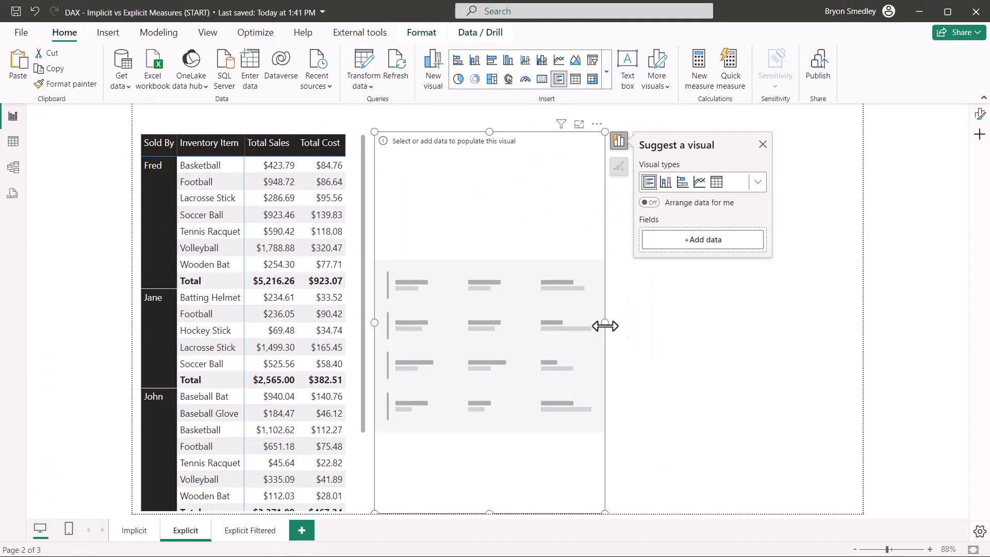
pyautogui.moveTo(601, 322); pyautogui.dragTo(860, 356)
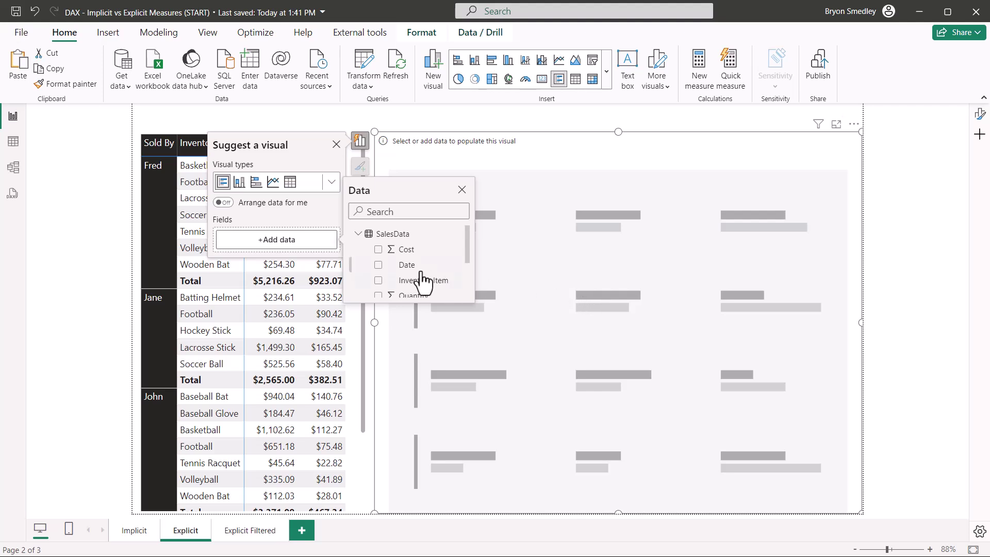
pyautogui.click(379, 281)
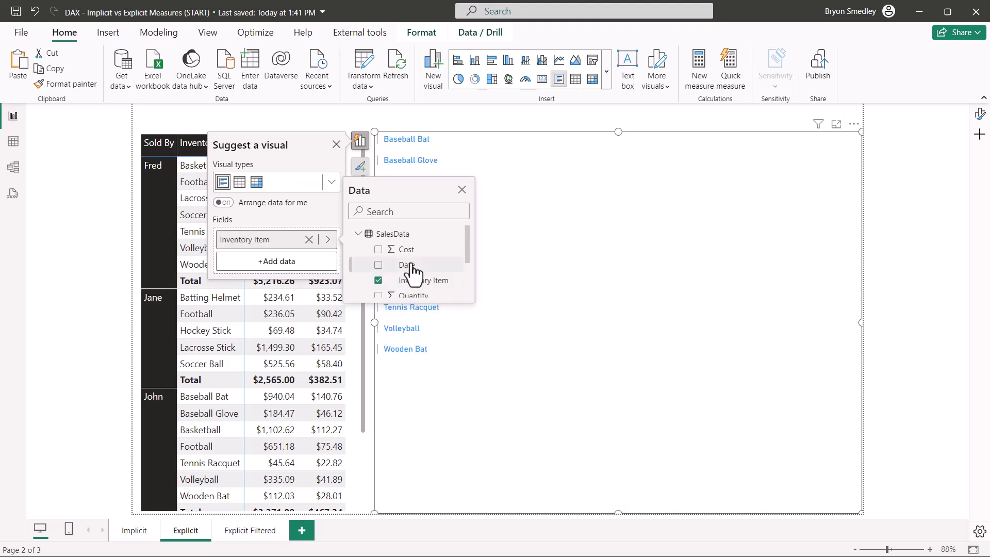
pyautogui.scroll(-3, 407, 273)
pyautogui.click(378, 274)
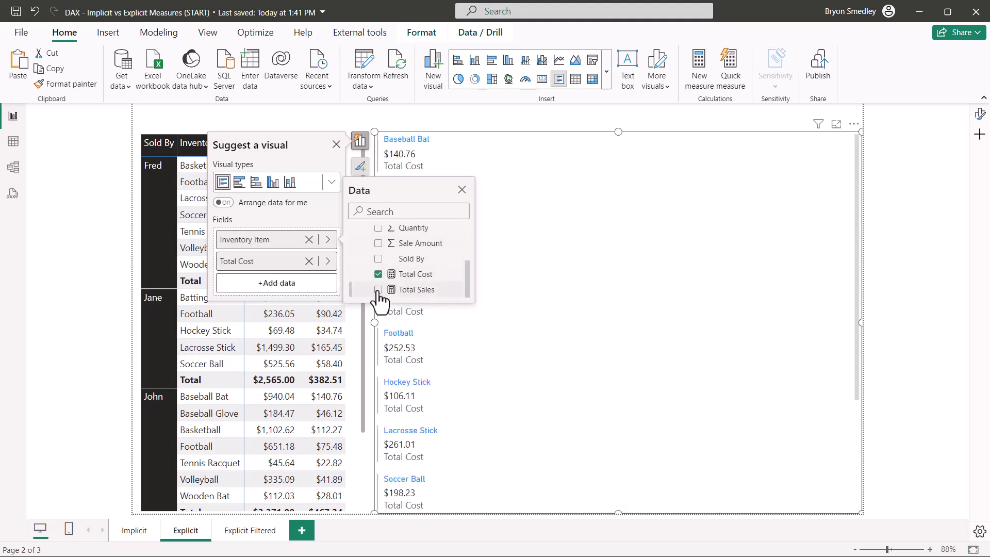
pyautogui.click(379, 290)
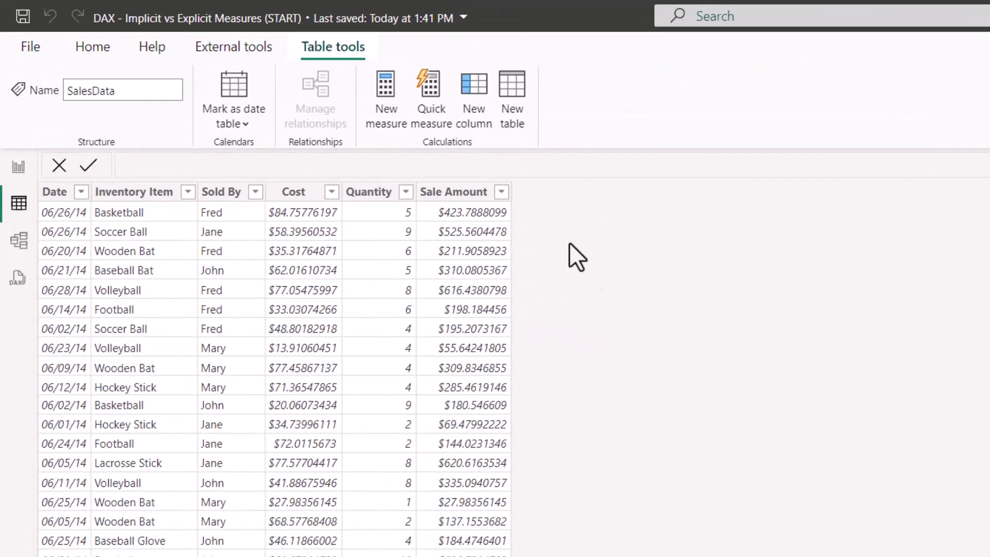
# Step: Create the measure Best Sales = MAX('SalesData'[Sale Amount]), formatted as Currency with 2 decimals
pyautogui.click(380, 82)
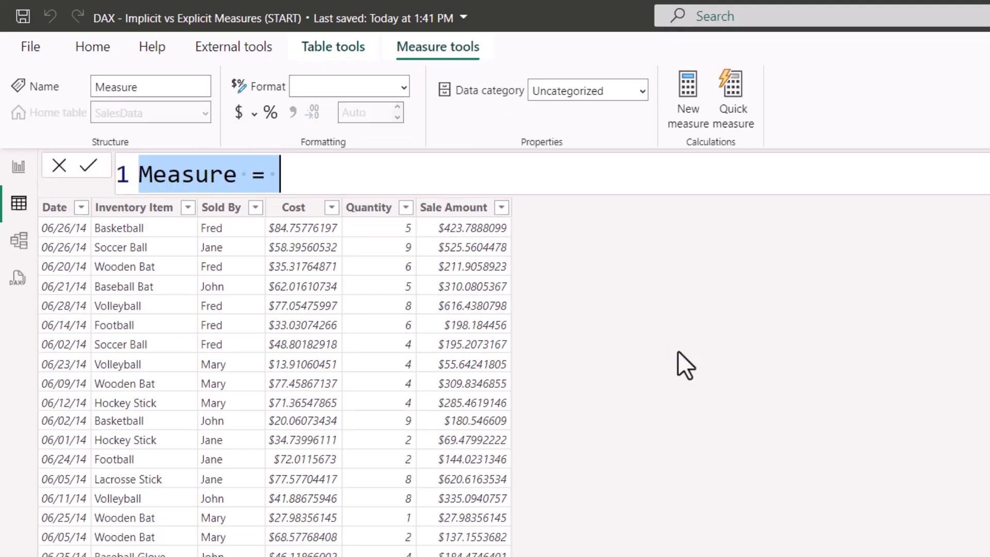
pyautogui.write('Best Sales = MA')
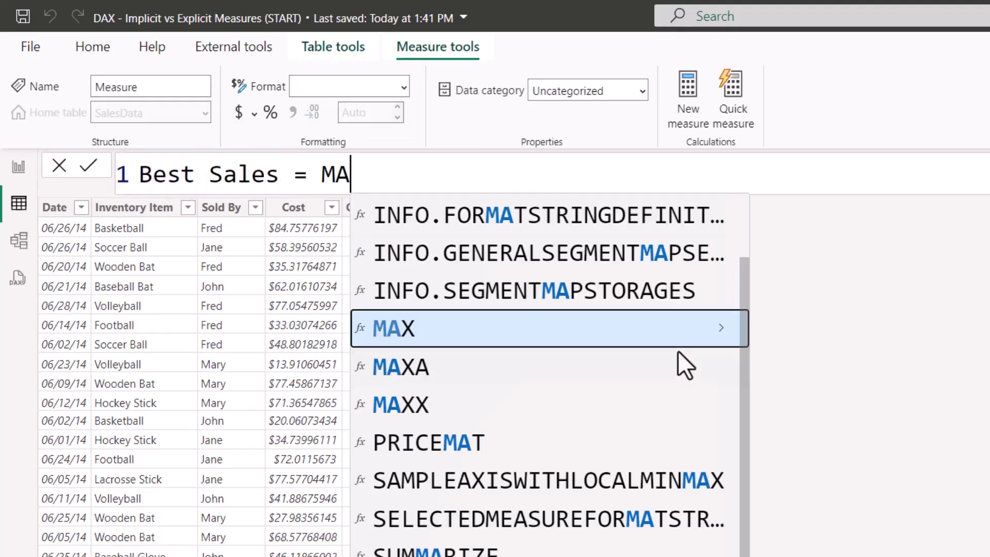
pyautogui.write("X('")
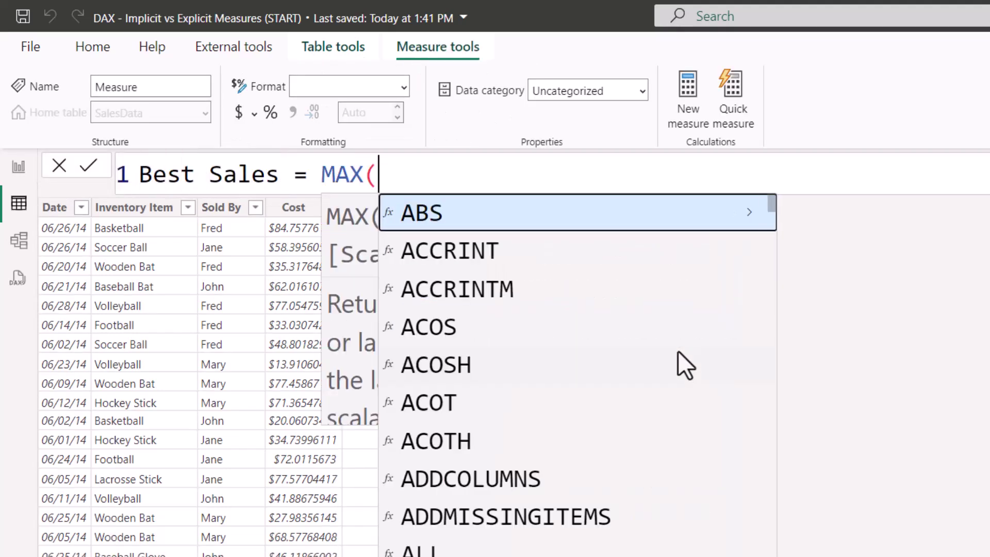
pyautogui.press('Down')
pyautogui.press('Down')
pyautogui.press('Down')
pyautogui.press('Down')
pyautogui.press('Down')
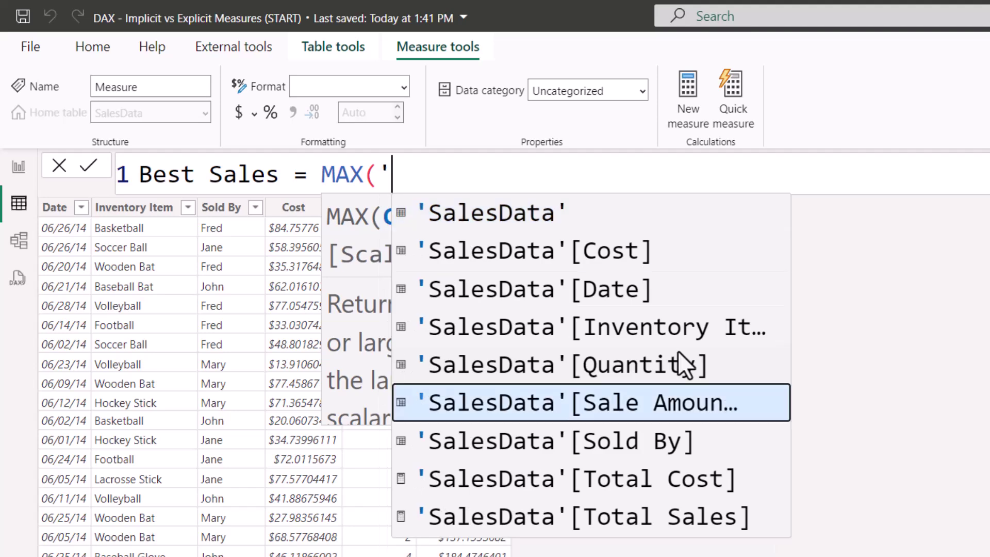
pyautogui.press('Tab')
pyautogui.write(')')
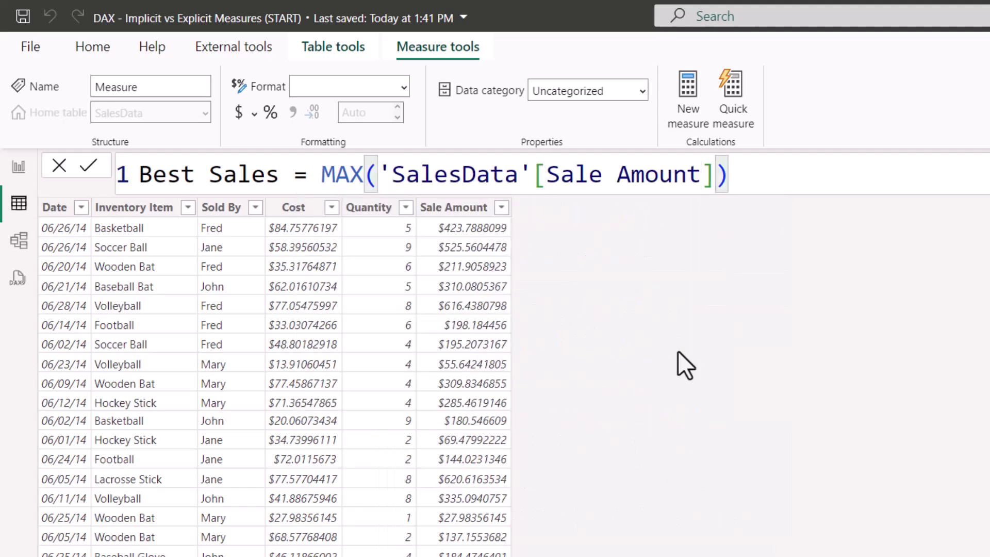
pyautogui.press('Return')
pyautogui.click(237, 114)
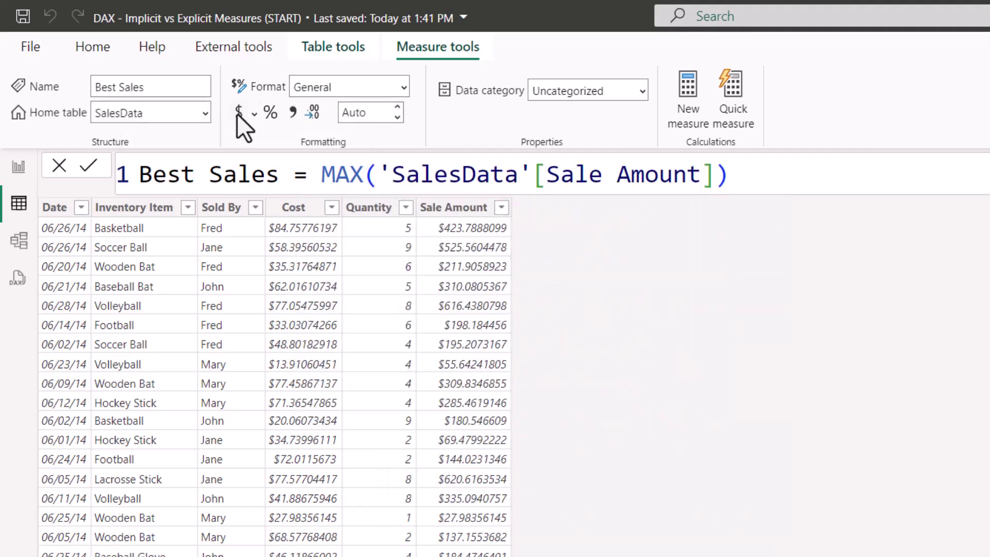
pyautogui.click(353, 115)
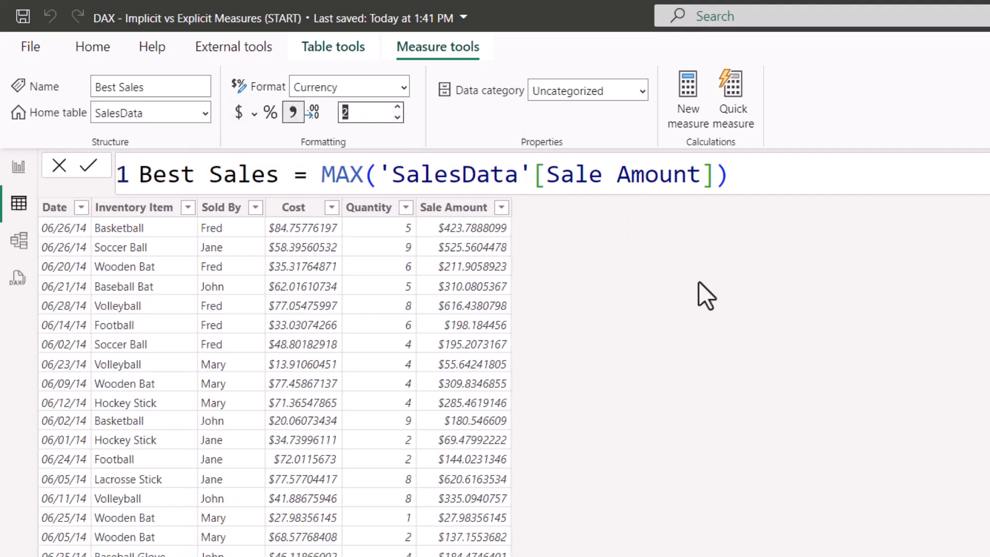
# Step: Create the measure Worst Sales = MIN('SalesData'[Sale Amount]) and format it as Currency
pyautogui.write('Wor')
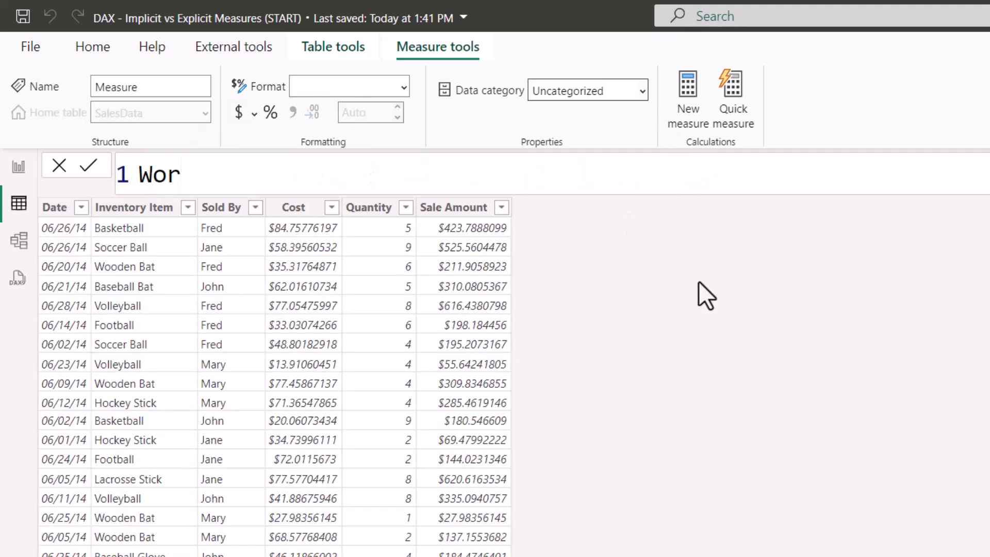
pyautogui.write("st Sales = MIN('")
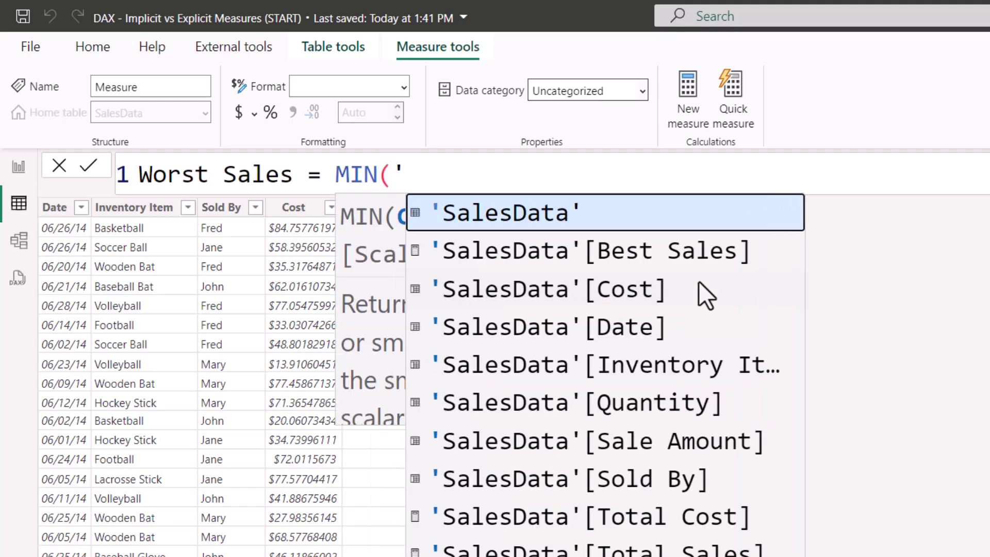
pyautogui.press('Down')
pyautogui.press('Down')
pyautogui.press('Down')
pyautogui.press('Down')
pyautogui.press('Down')
pyautogui.press('Down')
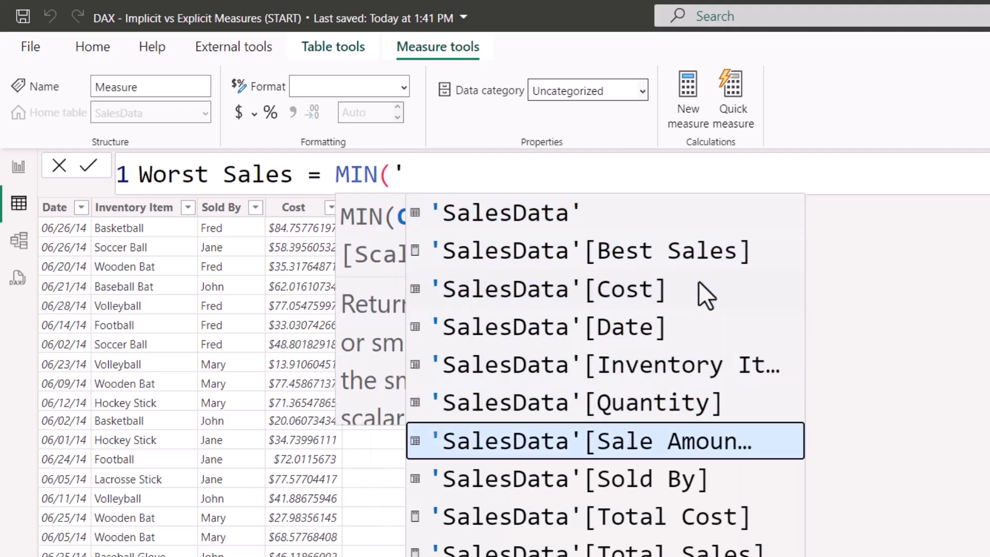
pyautogui.press('Tab')
pyautogui.write(')')
pyautogui.press('Return')
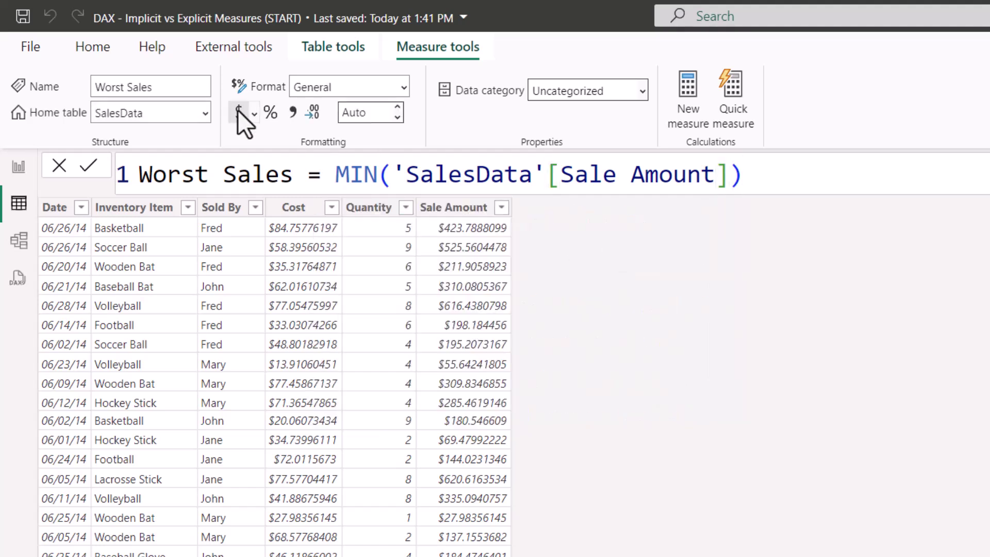
pyautogui.click(240, 115)
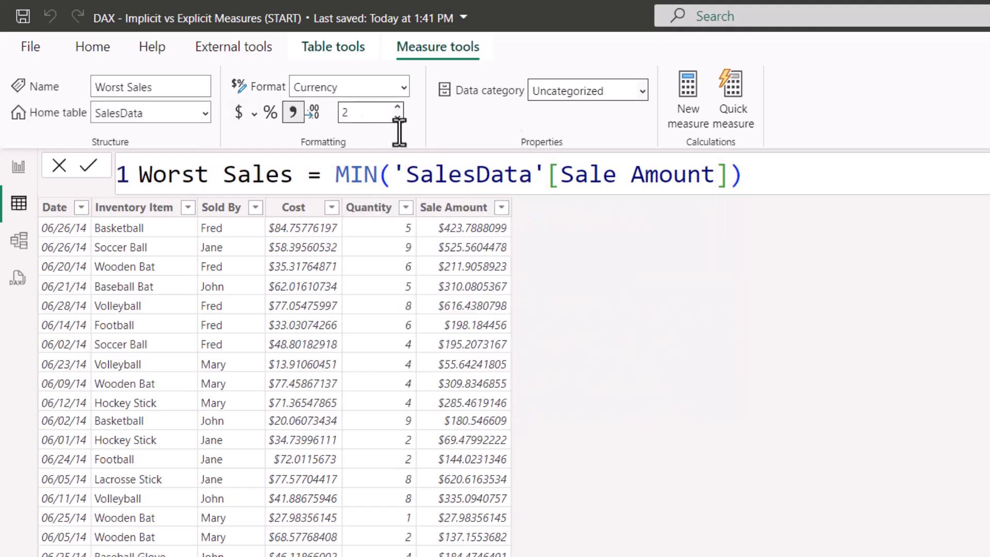
# Step: Create the measure # of Sales = COUNT(SalesData[Sale Amount]) with a thousands separator
pyautogui.click(695, 107)
pyautogui.write('# of Sales ')
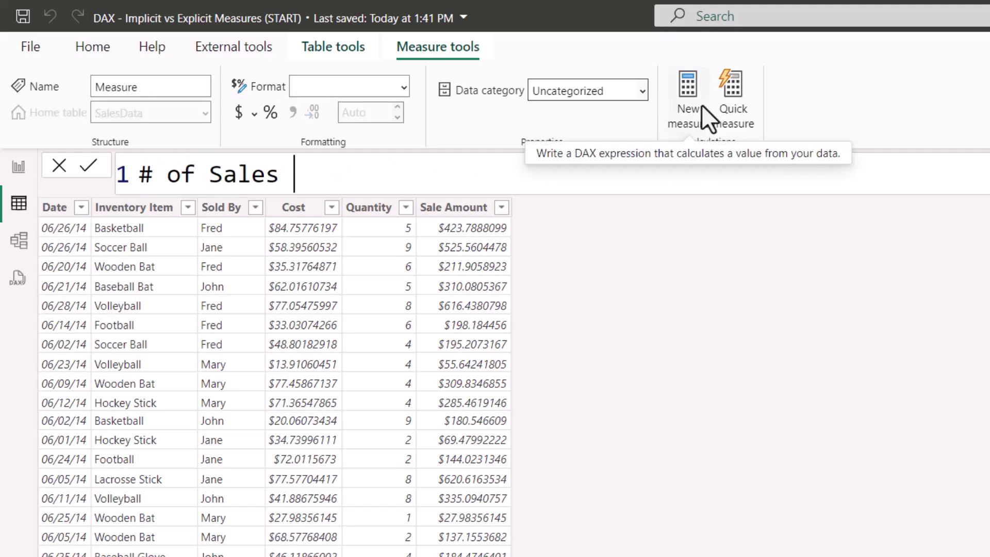
pyautogui.write('= COUNT(')
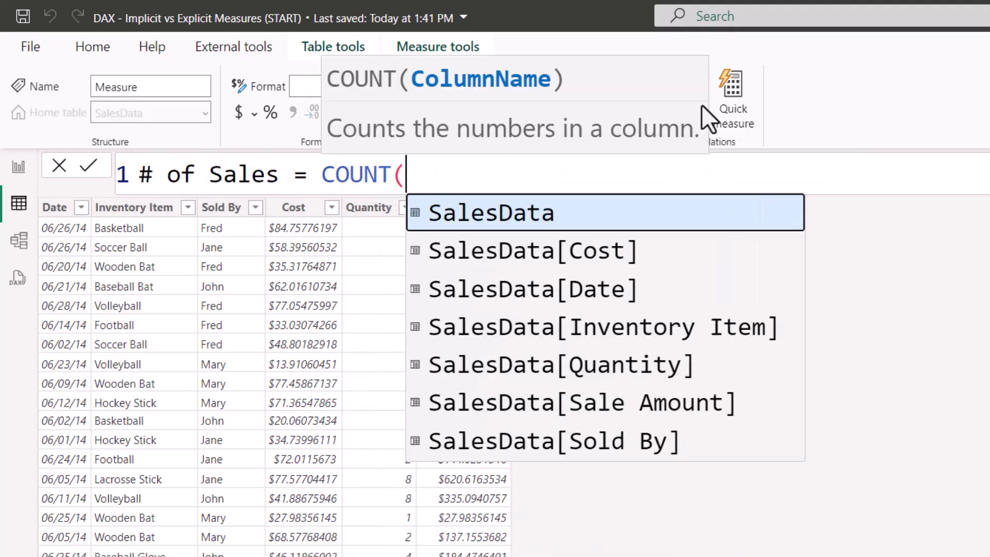
pyautogui.press('Down')
pyautogui.press('Down')
pyautogui.press('Down')
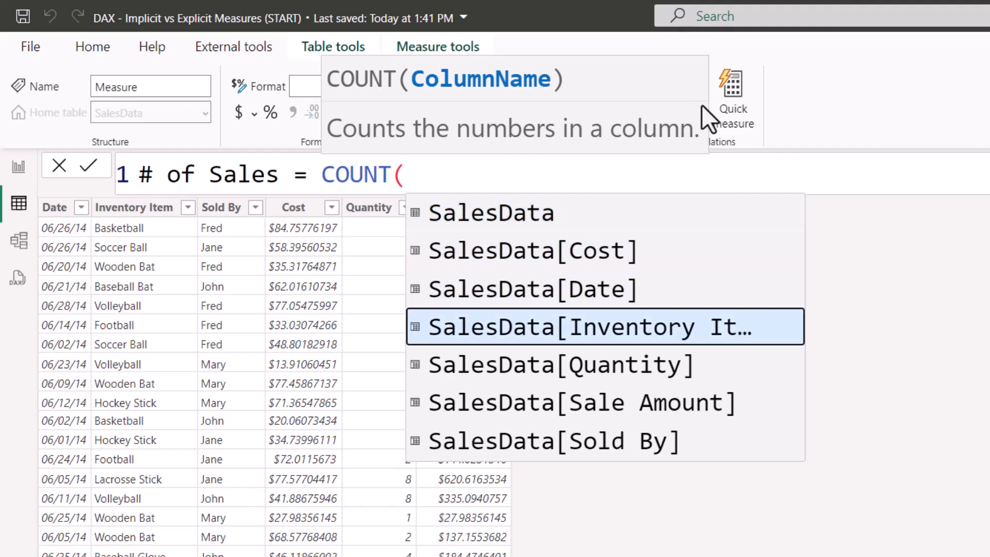
pyautogui.press('Down')
pyautogui.press('Down')
pyautogui.press('Tab')
pyautogui.write(')')
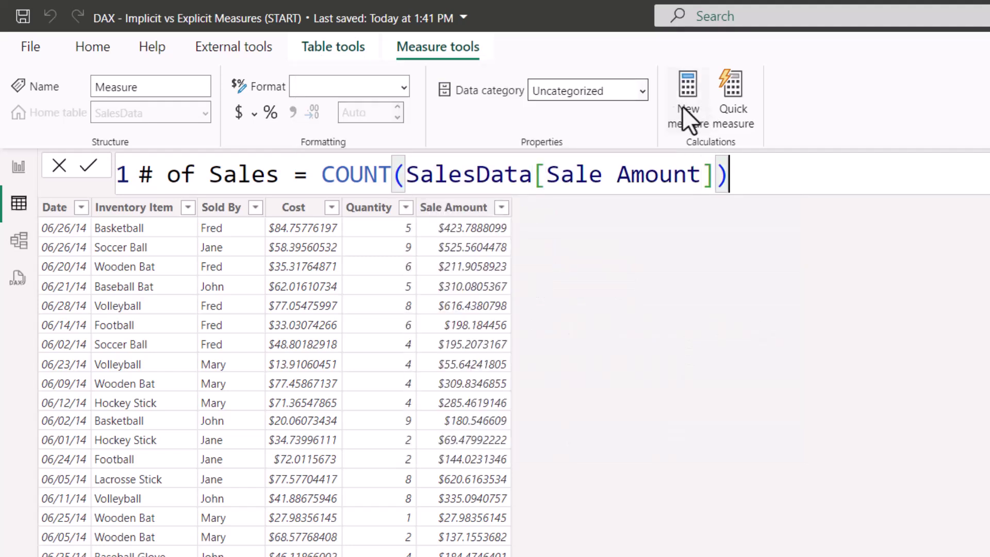
pyautogui.press('Return')
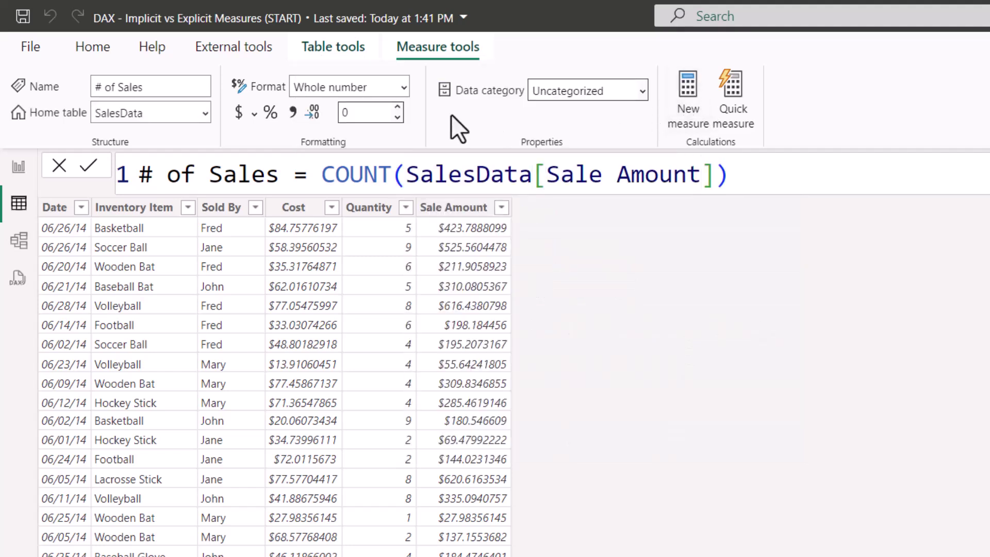
pyautogui.click(292, 112)
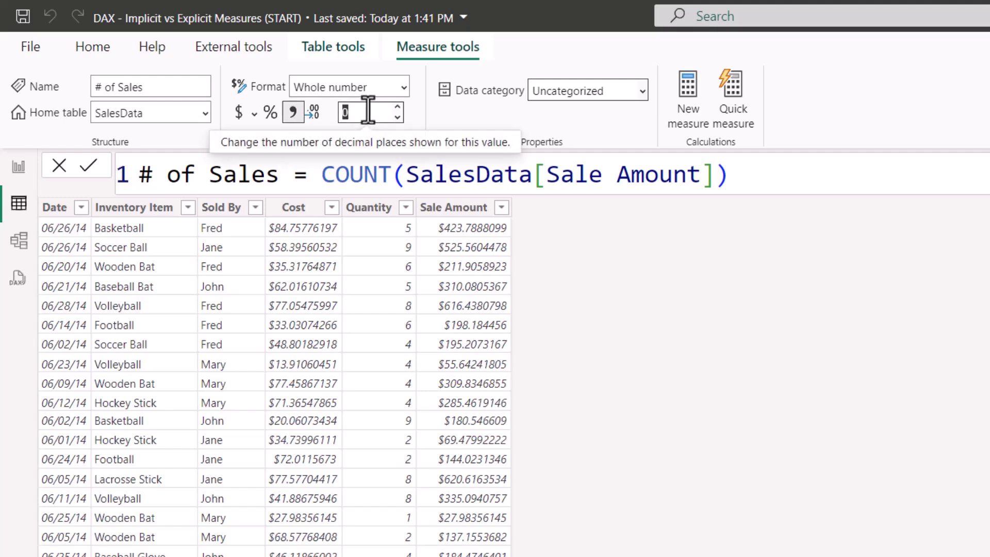
# Step: Add the Best Sales, Worst Sales and # of Sales fields to the Explicit page's multi-row card
pyautogui.click(19, 167)
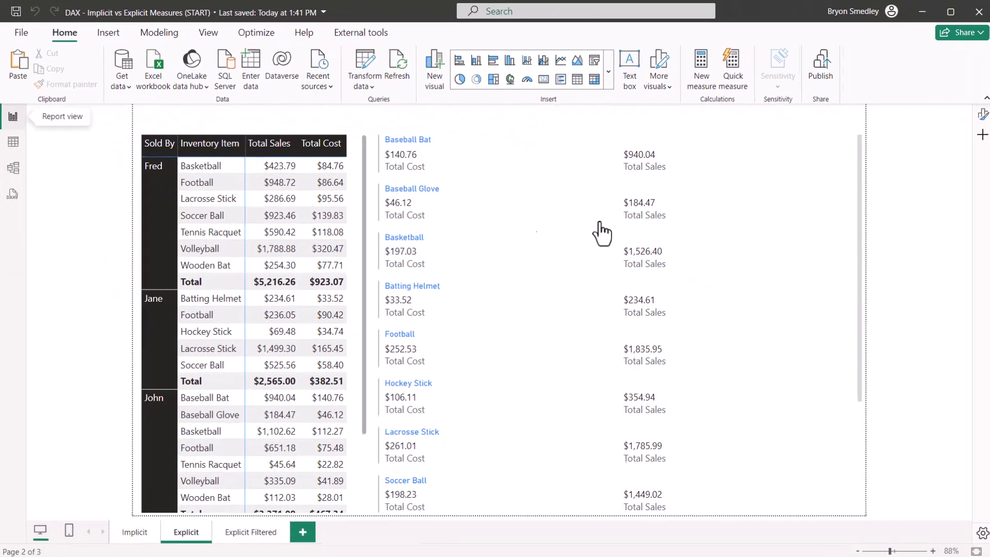
pyautogui.click(600, 229)
pyautogui.click(360, 140)
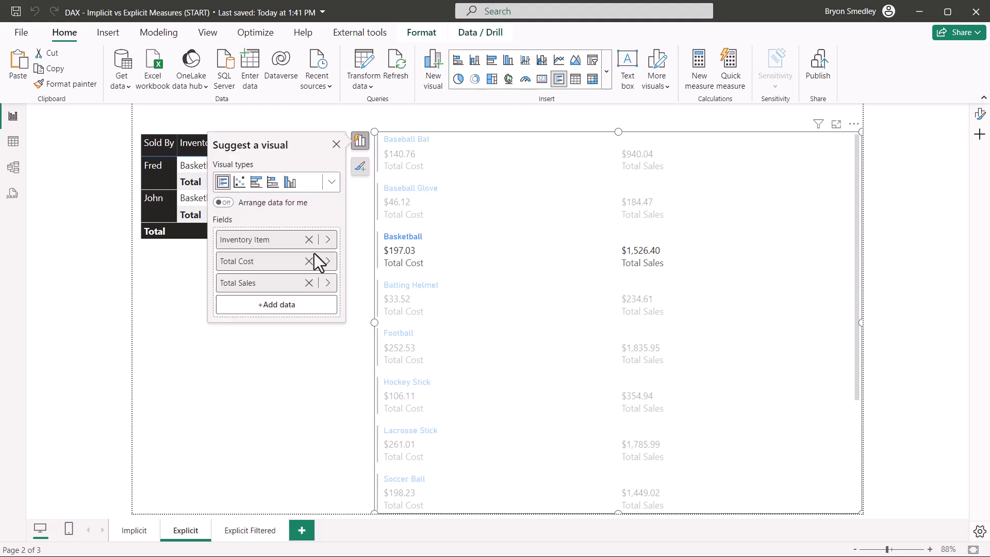
pyautogui.click(303, 308)
pyautogui.click(386, 299)
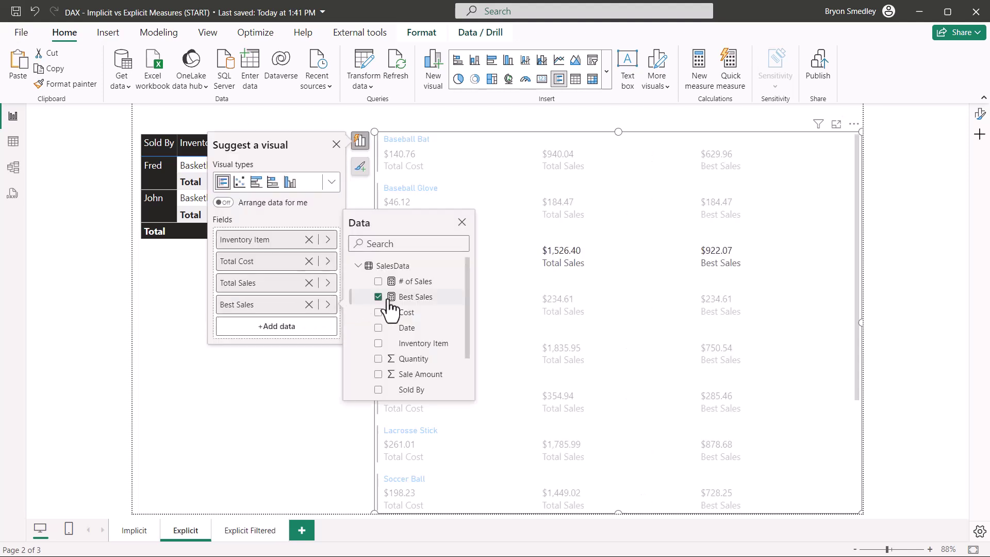
pyautogui.scroll(-3, 390, 309)
pyautogui.click(378, 391)
pyautogui.scroll(3, 392, 296)
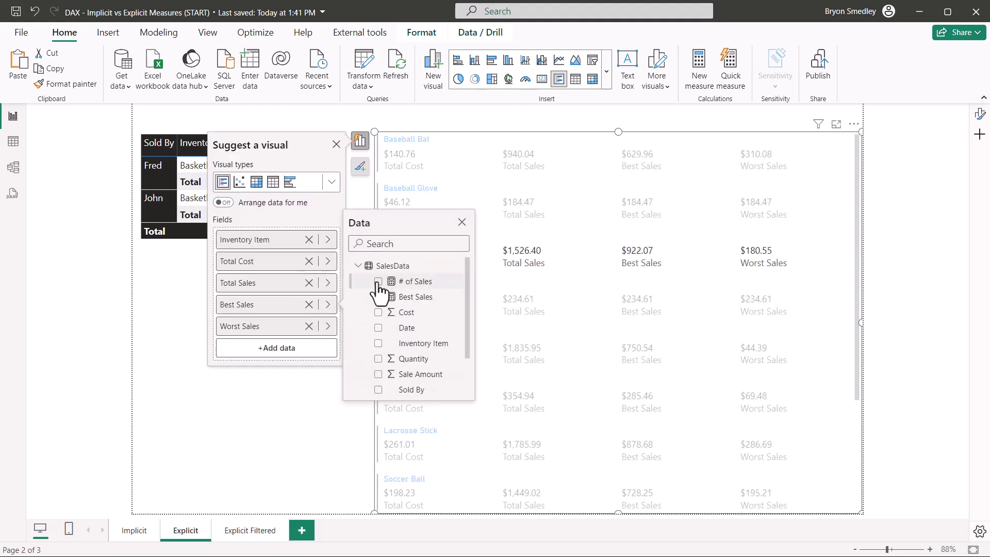
pyautogui.click(378, 283)
# Step: Set the card's callout value font size to 16 and shrink its category label font size
pyautogui.click(788, 176)
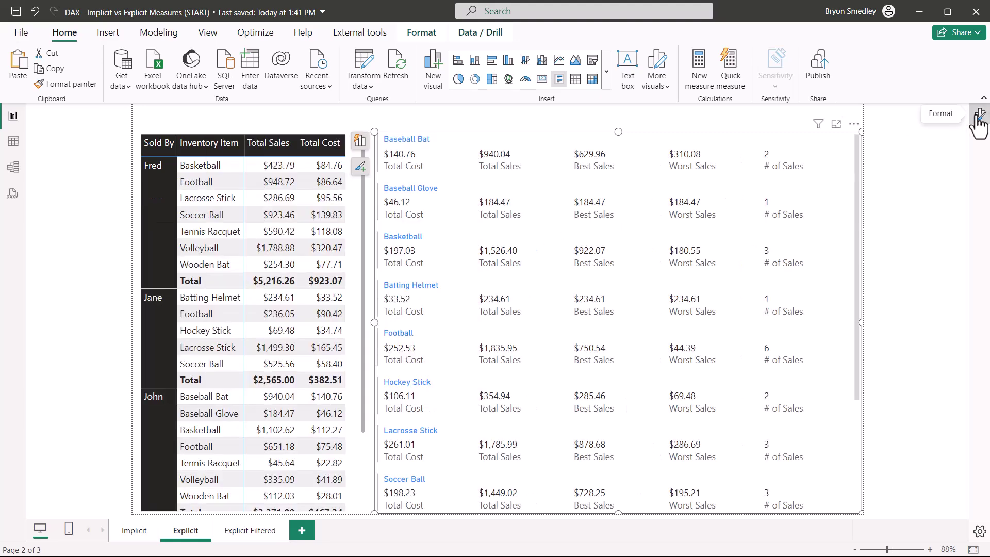
pyautogui.click(979, 120)
pyautogui.click(928, 248)
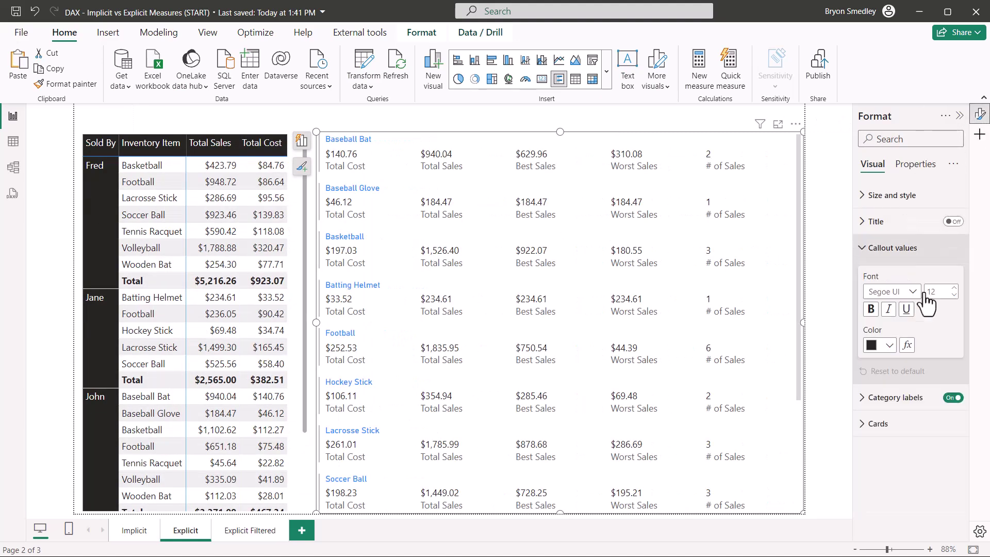
pyautogui.click(954, 288)
pyautogui.click(954, 288)
pyautogui.click(954, 288)
pyautogui.click(955, 288)
pyautogui.click(871, 398)
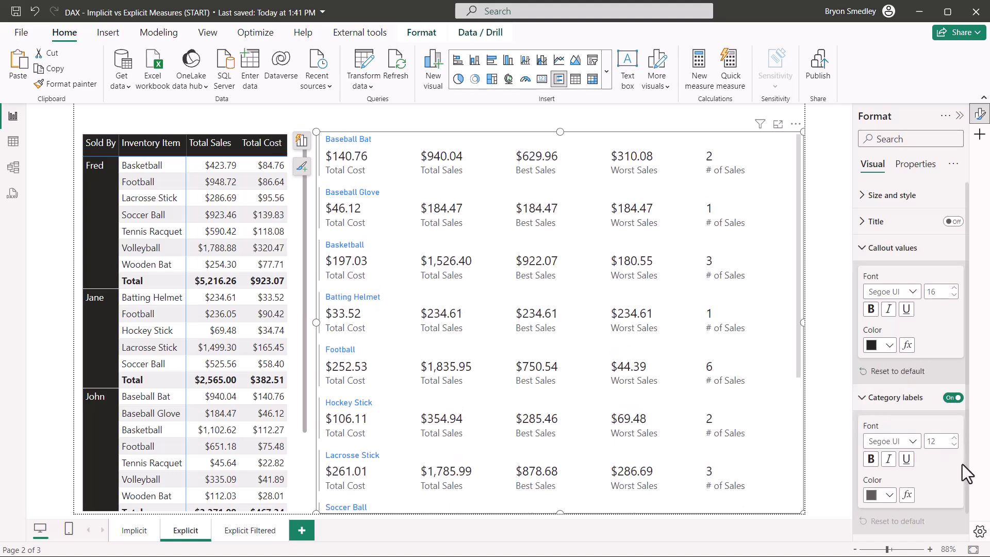
pyautogui.click(954, 444)
pyautogui.click(954, 445)
pyautogui.click(833, 256)
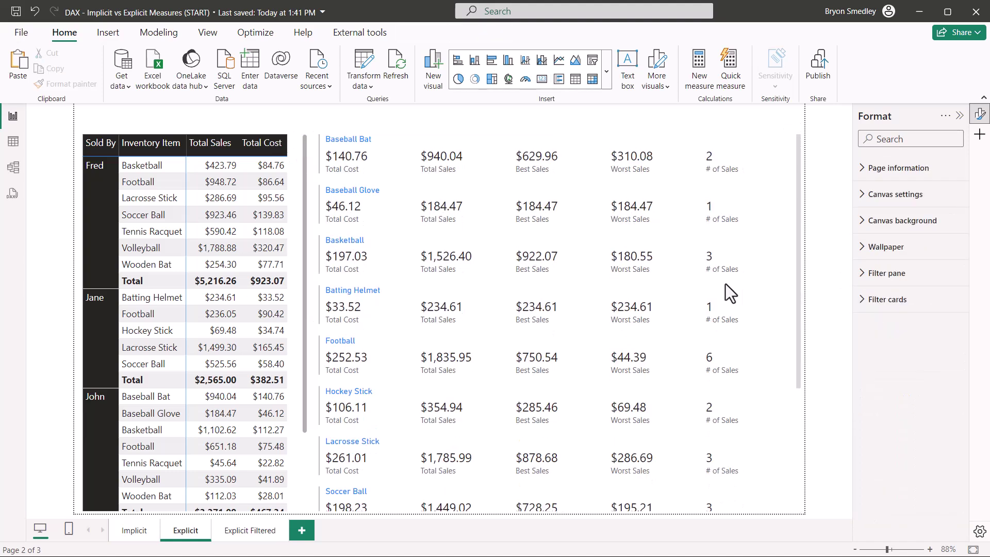
# Step: Paste a copy of the sales matrix onto the Explicit Filtered page, drop Total Cost, and narrow it
pyautogui.click(296, 395)
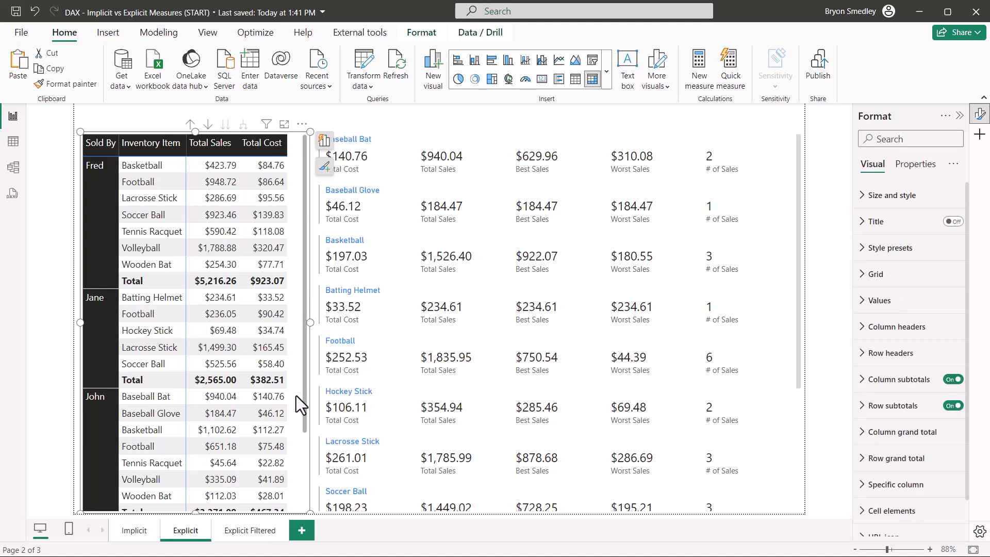
pyautogui.click(259, 526)
pyautogui.hotkey('ctrl', 'v')
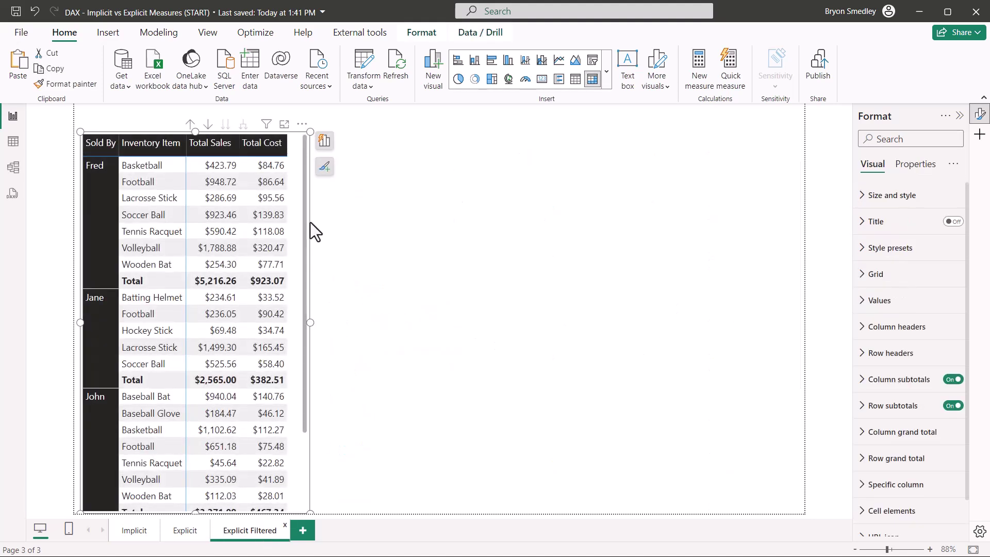
pyautogui.click(324, 141)
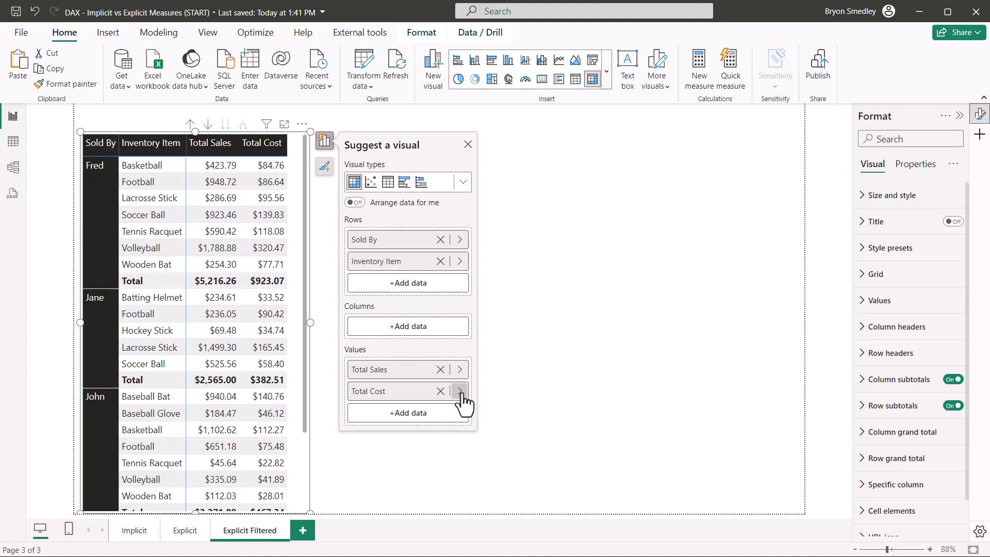
pyautogui.click(440, 391)
pyautogui.moveTo(309, 367); pyautogui.dragTo(277, 357)
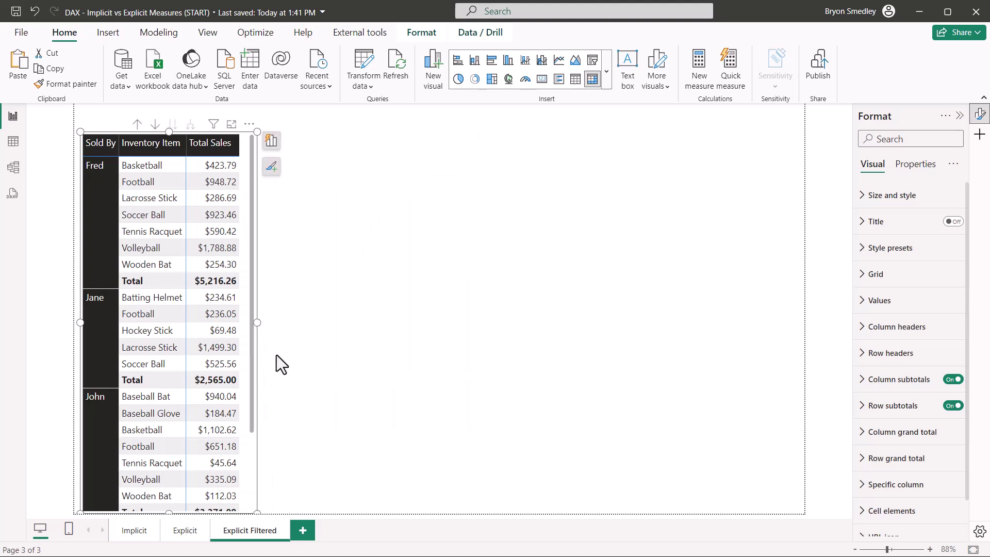
# Step: Duplicate that matrix and remove Inventory Item so the copy lists only Sold By
pyautogui.hotkey('ctrl', 'c')
pyautogui.hotkey('ctrl', 'v')
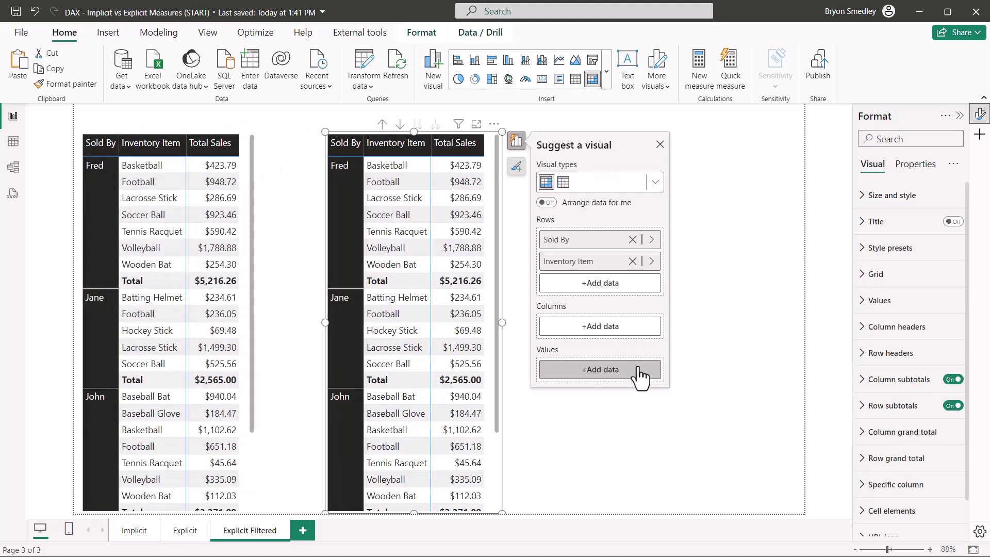
pyautogui.click(632, 262)
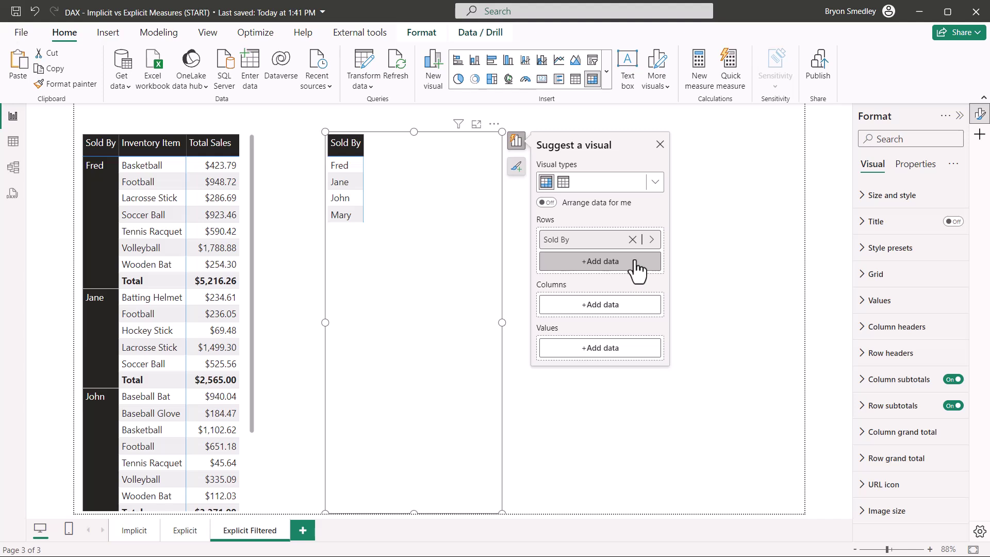
# Step: Create Football Sales = CALCULATE([Total Sales], 'SalesData'[Inventory Item] = "Football"), formatted as Currency
pyautogui.click(15, 144)
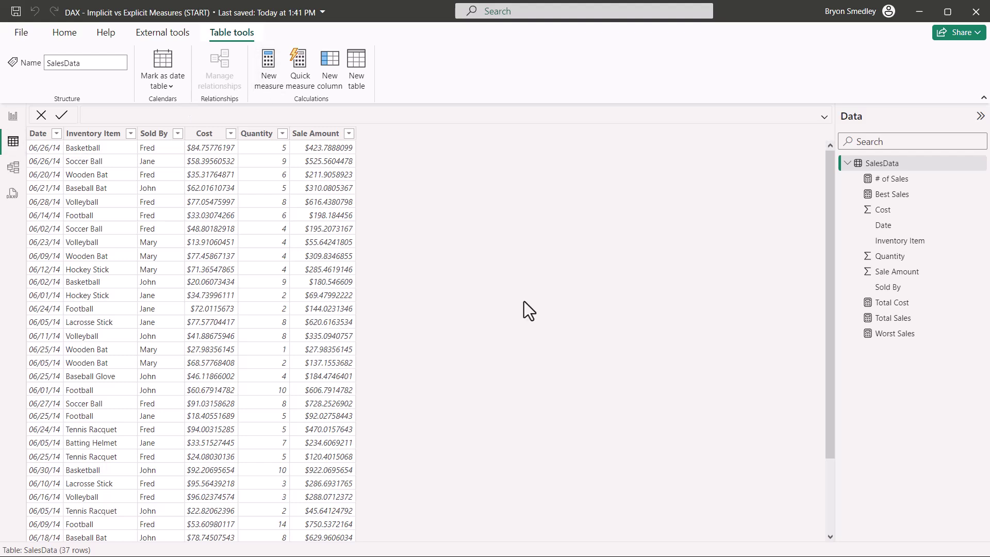
pyautogui.write('Foot')
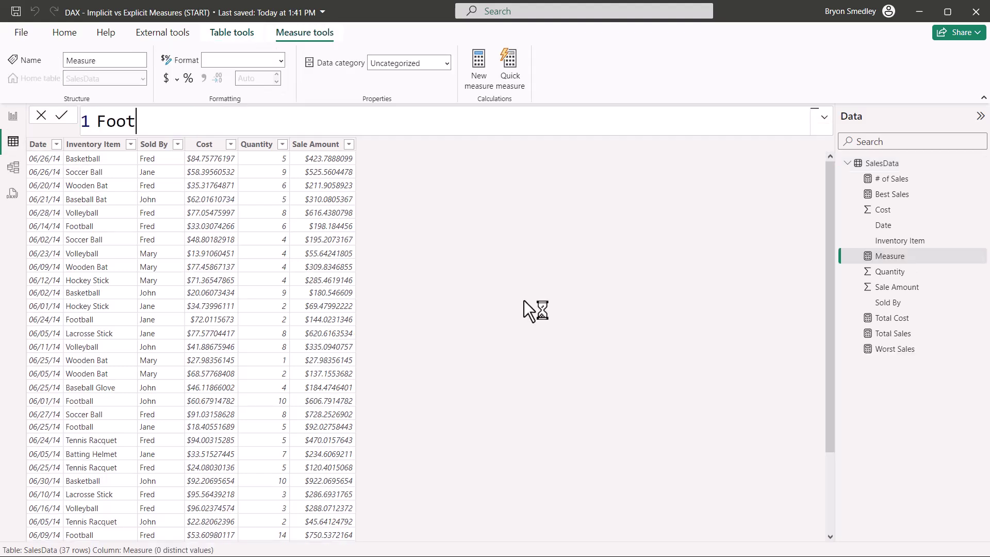
pyautogui.write('ball Sales =')
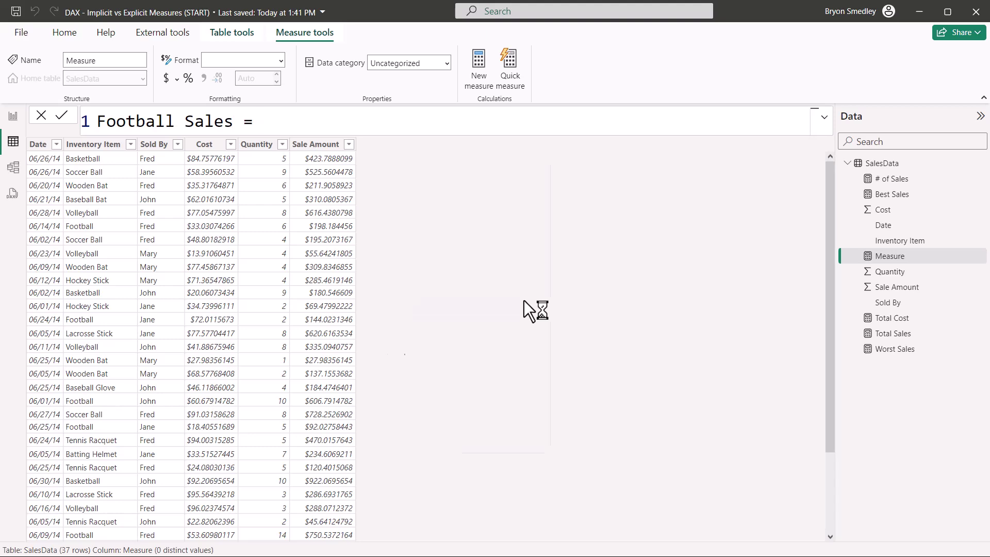
pyautogui.write('Cal')
pyautogui.press('Tab')
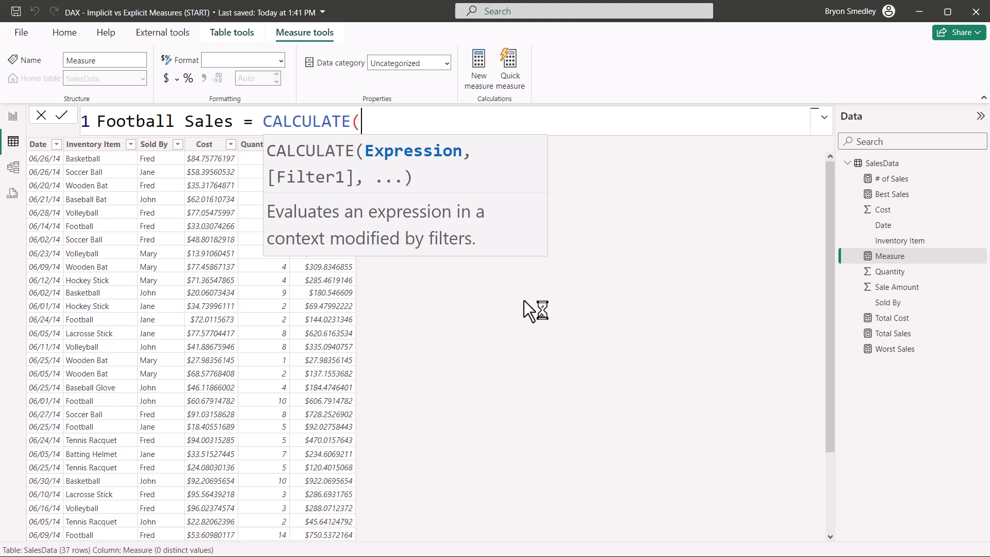
pyautogui.write('[')
pyautogui.press('Down')
pyautogui.press('Down')
pyautogui.press('Down')
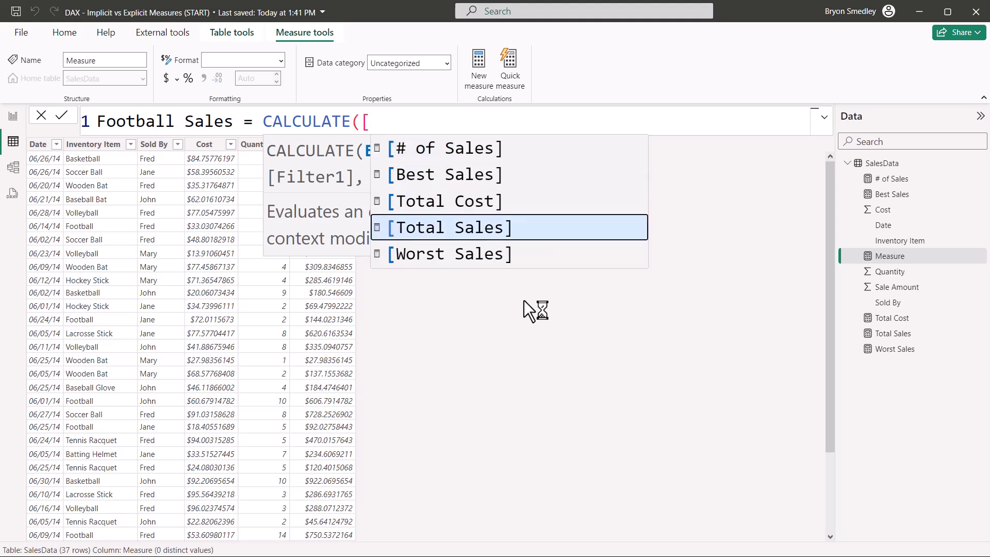
pyautogui.press('Tab')
pyautogui.write(', ')
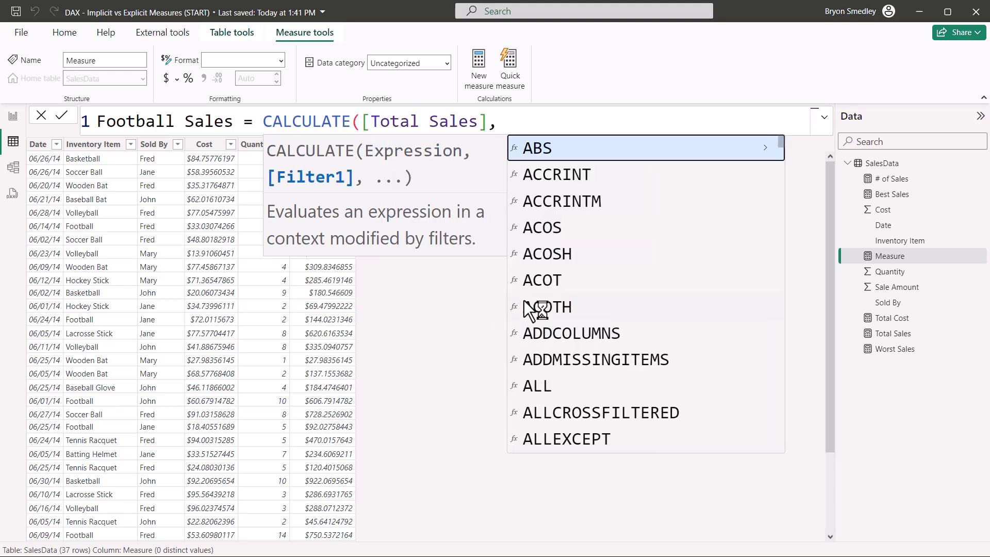
pyautogui.write("'")
pyautogui.press('Down')
pyautogui.press('Down')
pyautogui.press('Down')
pyautogui.press('Down')
pyautogui.press('Down')
pyautogui.press('Tab')
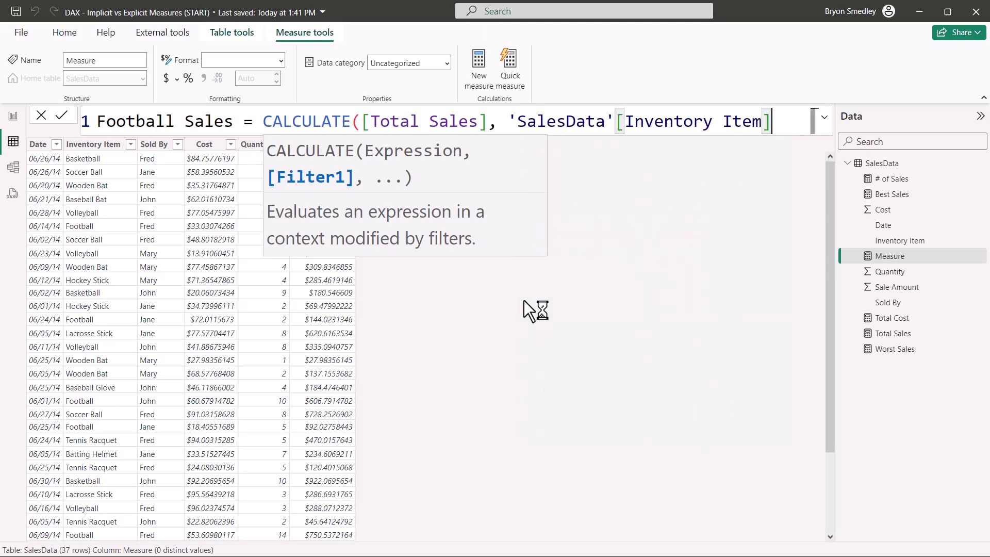
pyautogui.write('= ')
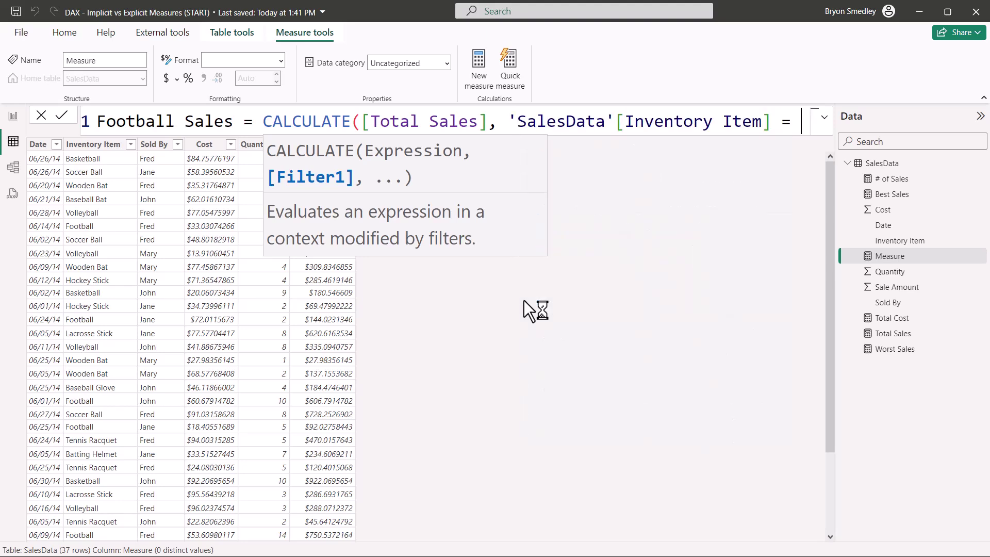
pyautogui.write('"Football")')
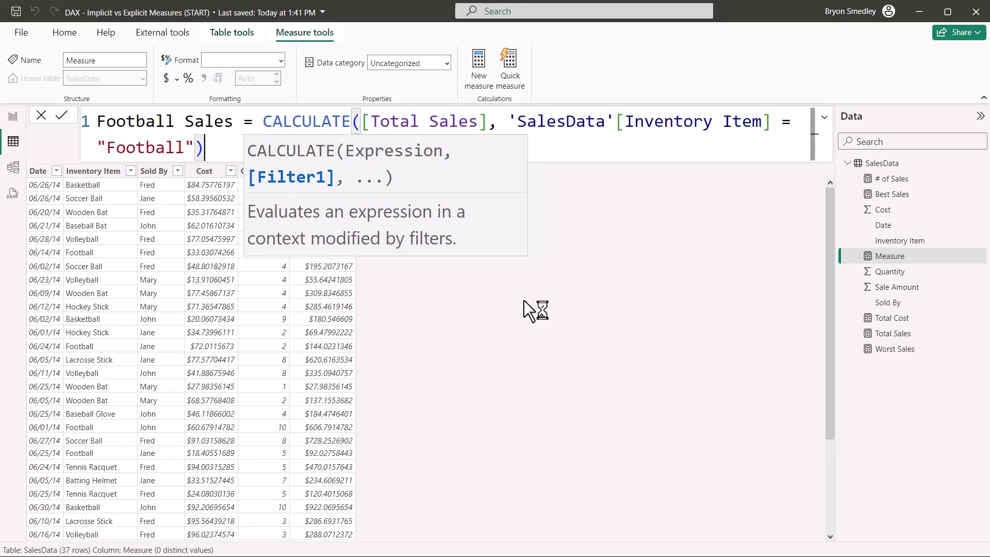
pyautogui.click(61, 115)
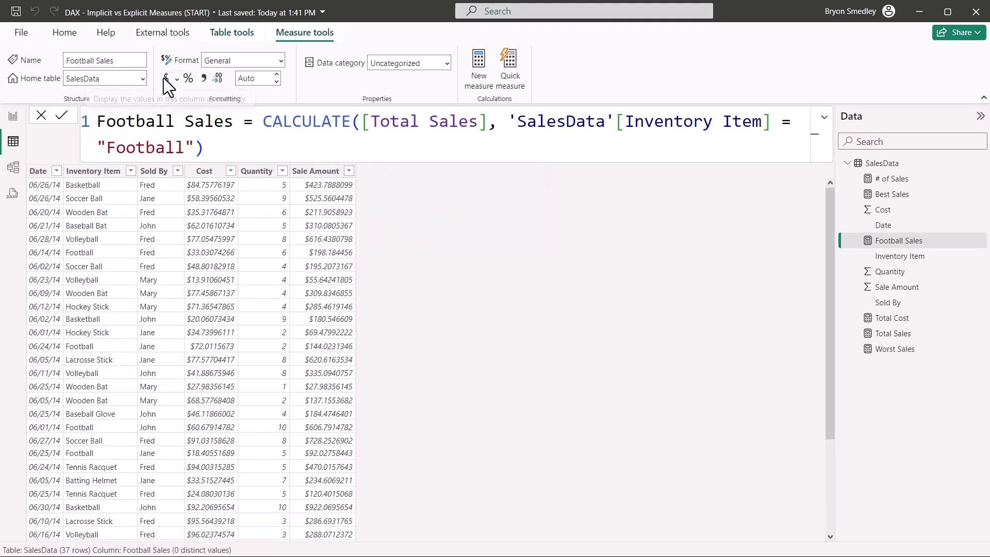
pyautogui.click(164, 77)
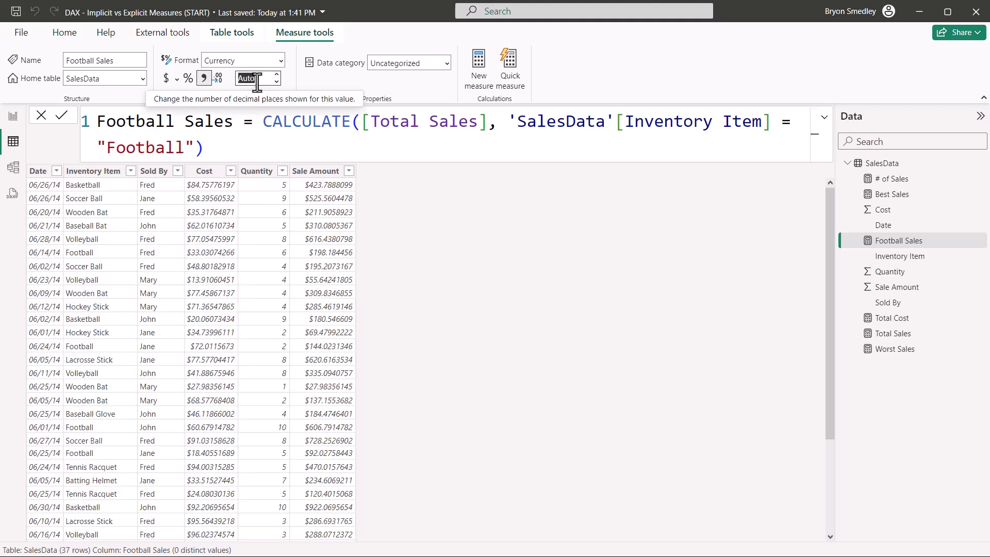
# Step: Add Football Sales as values to the seller-only table, showing per-seller football sales totalling $1,835.95
pyautogui.click(13, 117)
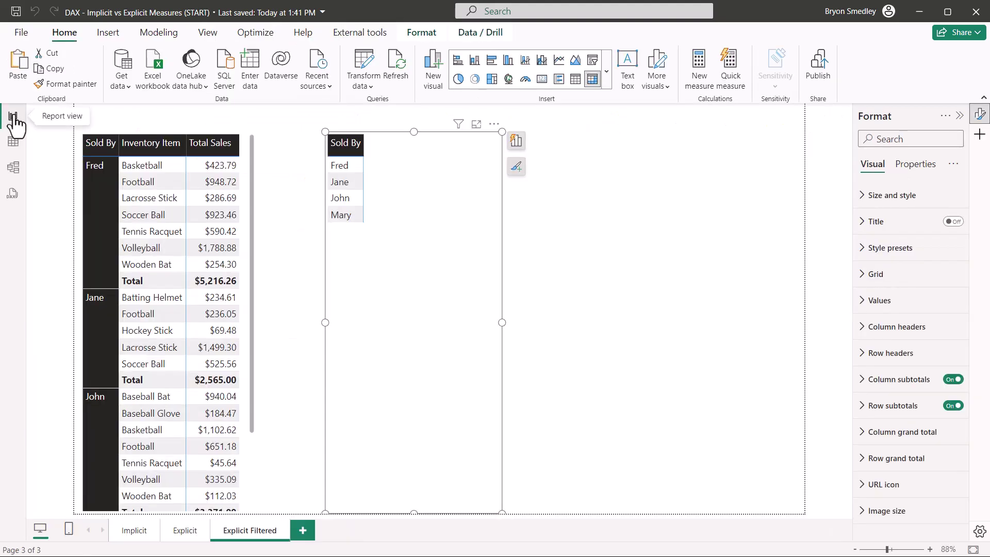
pyautogui.click(574, 141)
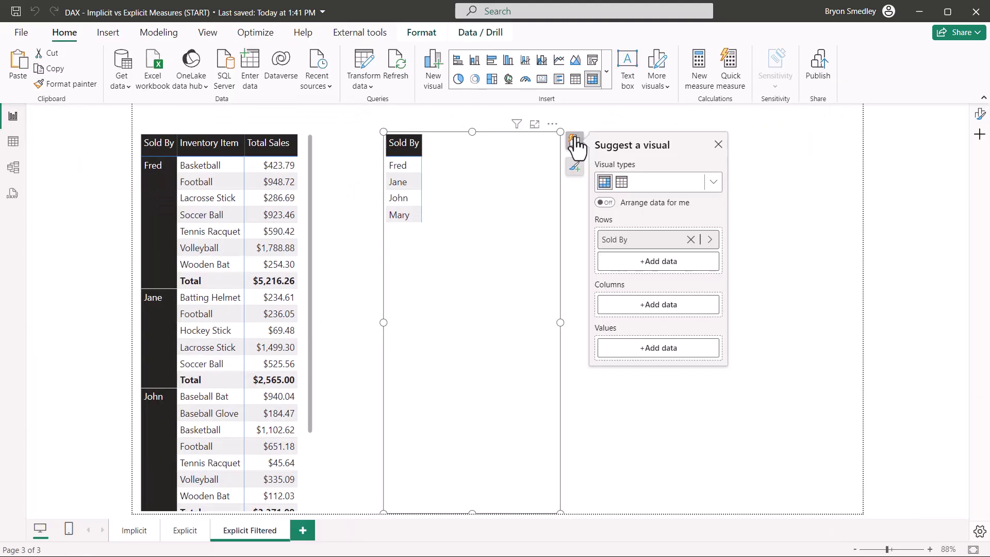
pyautogui.click(637, 354)
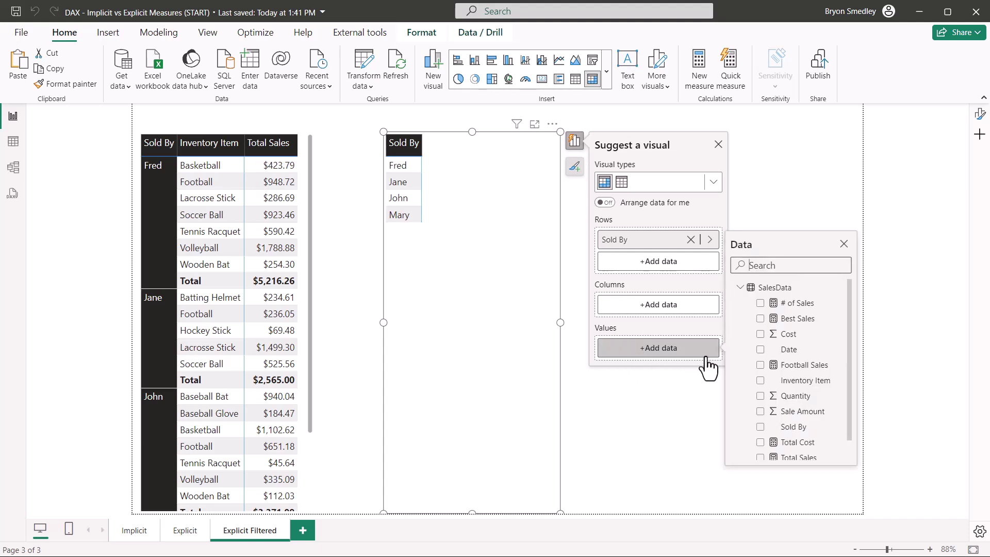
pyautogui.click(771, 366)
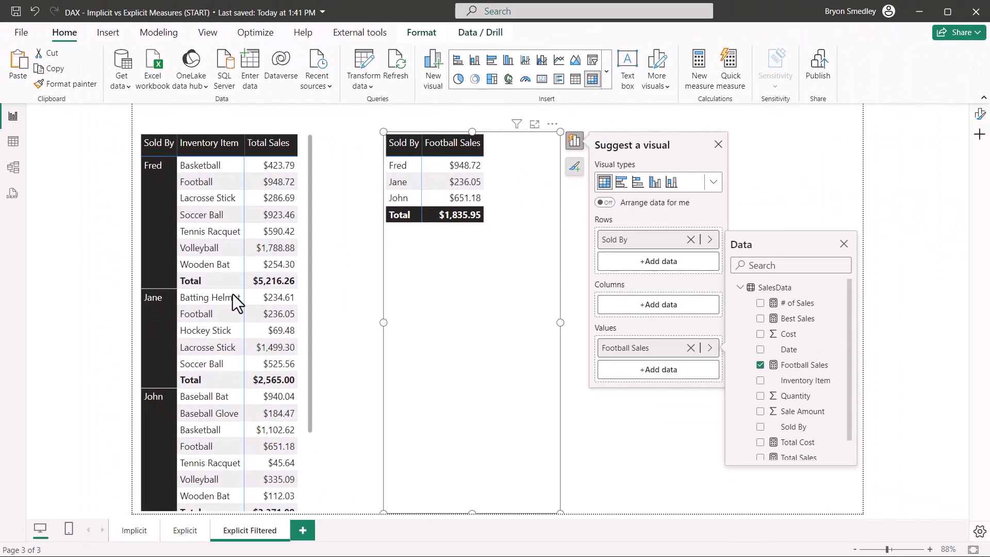
pyautogui.moveTo(310, 313); pyautogui.dragTo(308, 432)
pyautogui.click(440, 462)
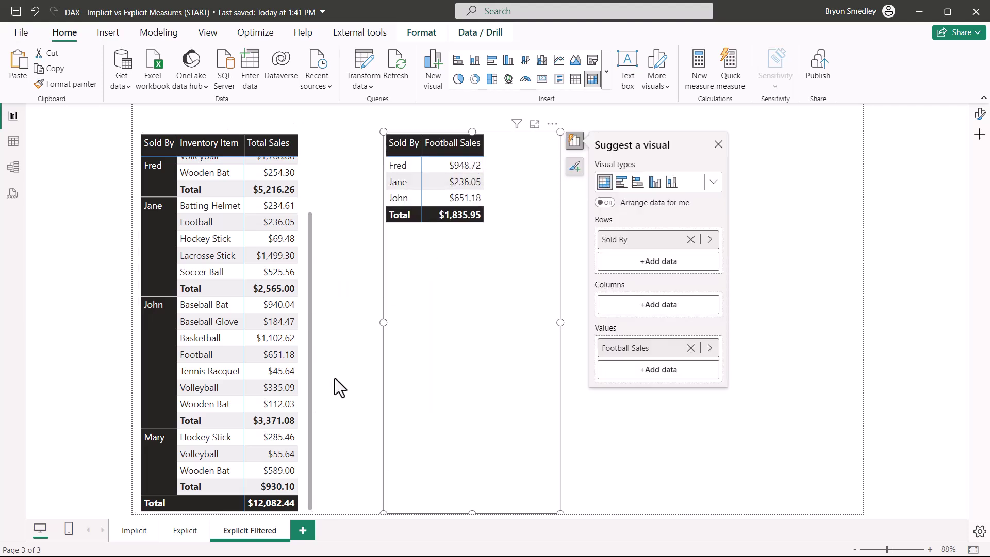
# Step: Check the Football Sales field options in the Values well, then dismiss the list
pyautogui.click(709, 348)
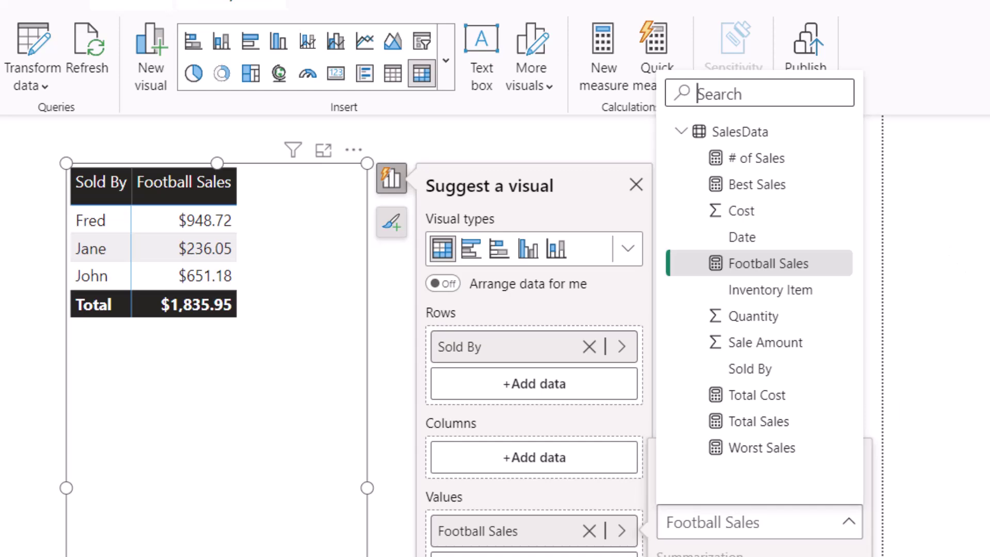
pyautogui.press('Escape')
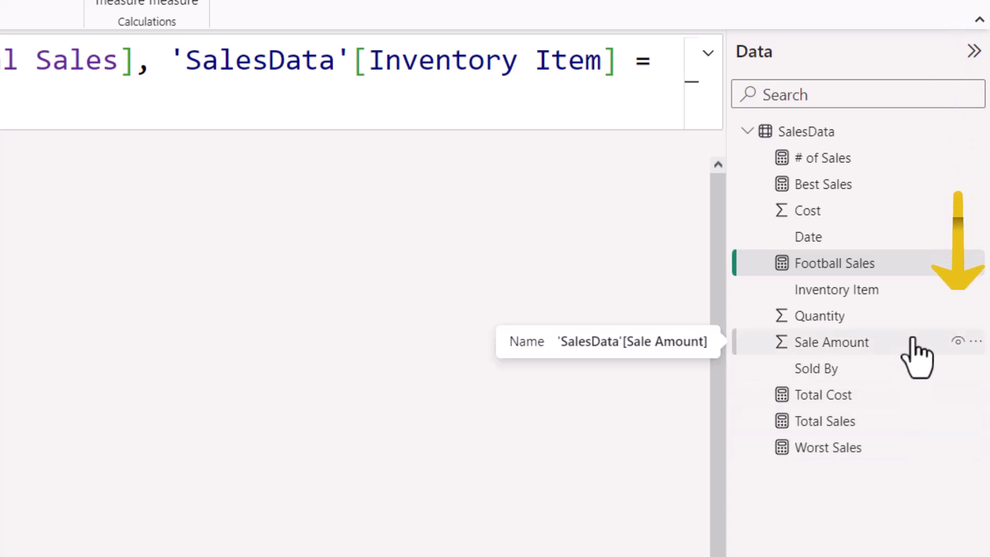
# Step: Hide Sale Amount, Cost and Quantity from report view and check which fields remain available
pyautogui.click(957, 341)
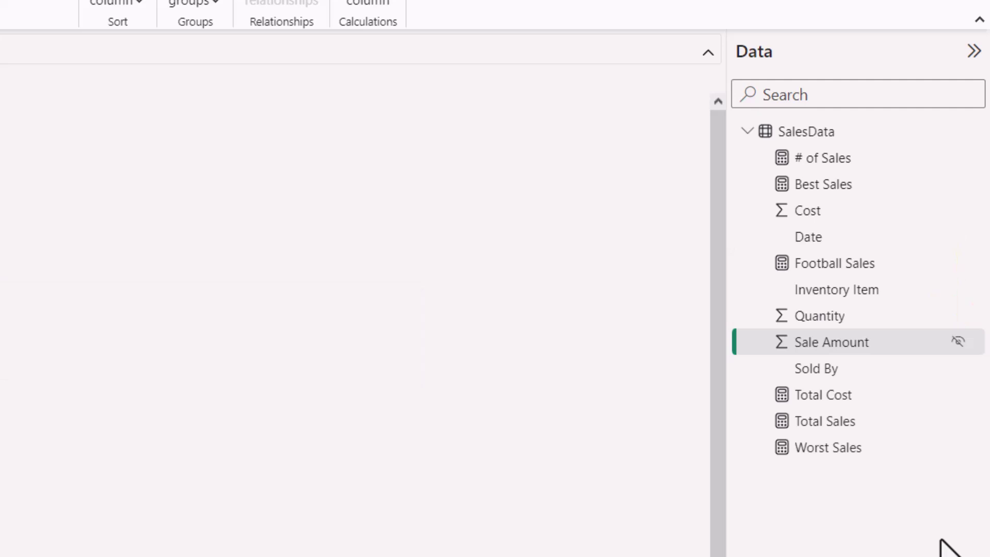
pyautogui.click(959, 209)
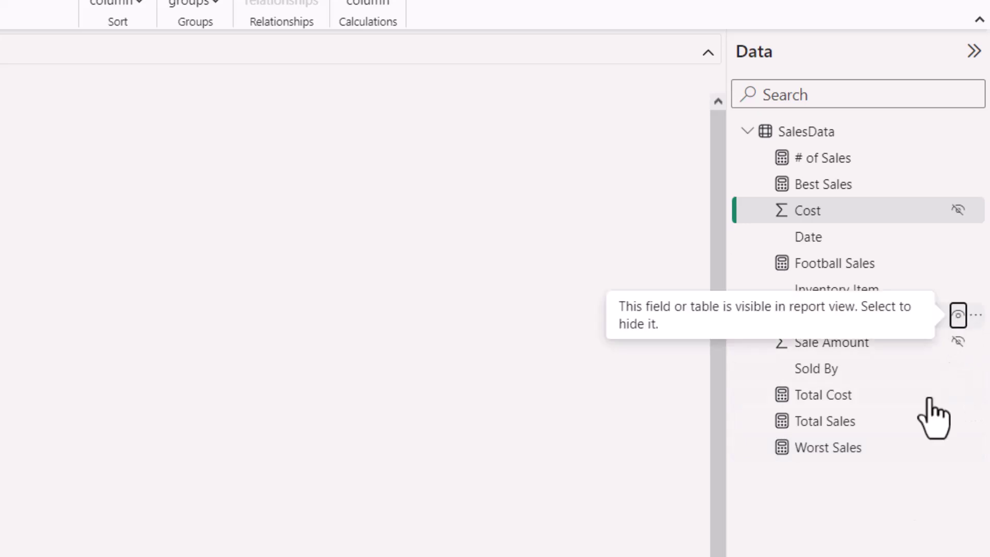
pyautogui.click(957, 315)
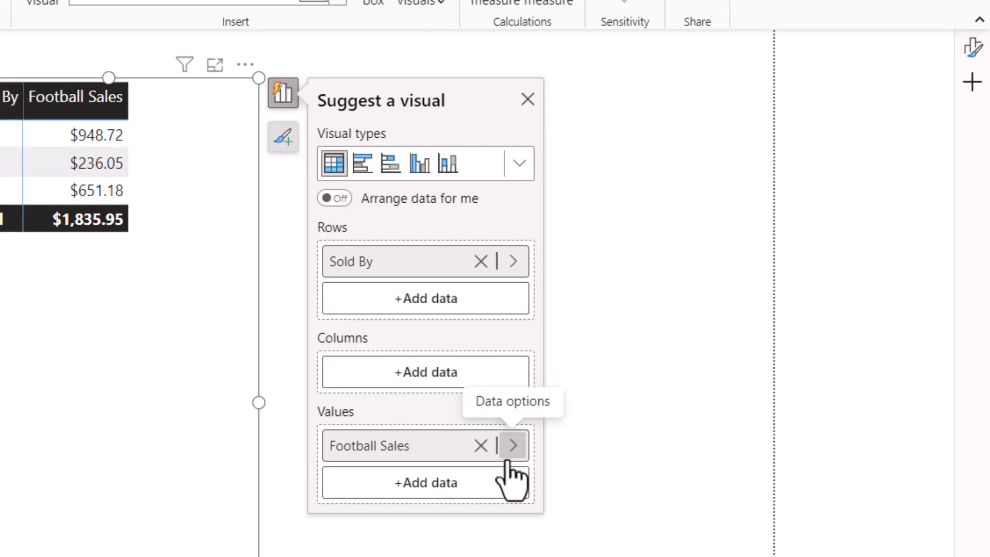
pyautogui.click(503, 472)
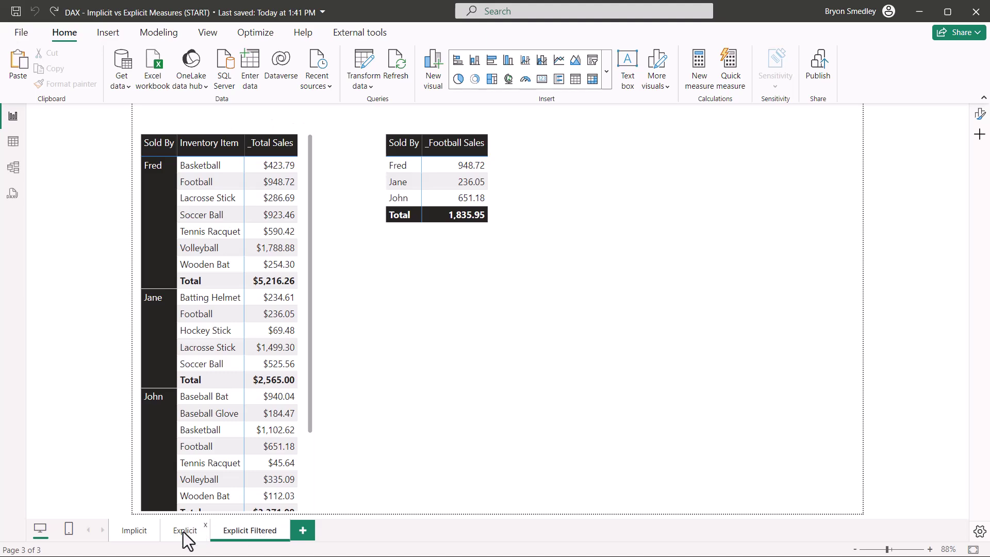
# Step: Flip from the Explicit page to the Implicit page and back to Explicit
pyautogui.click(183, 531)
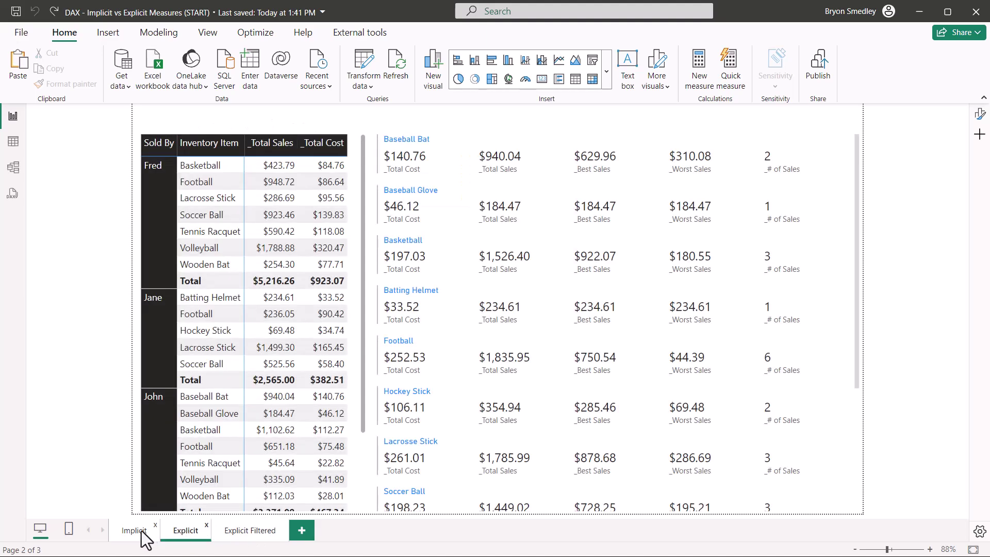
pyautogui.click(137, 531)
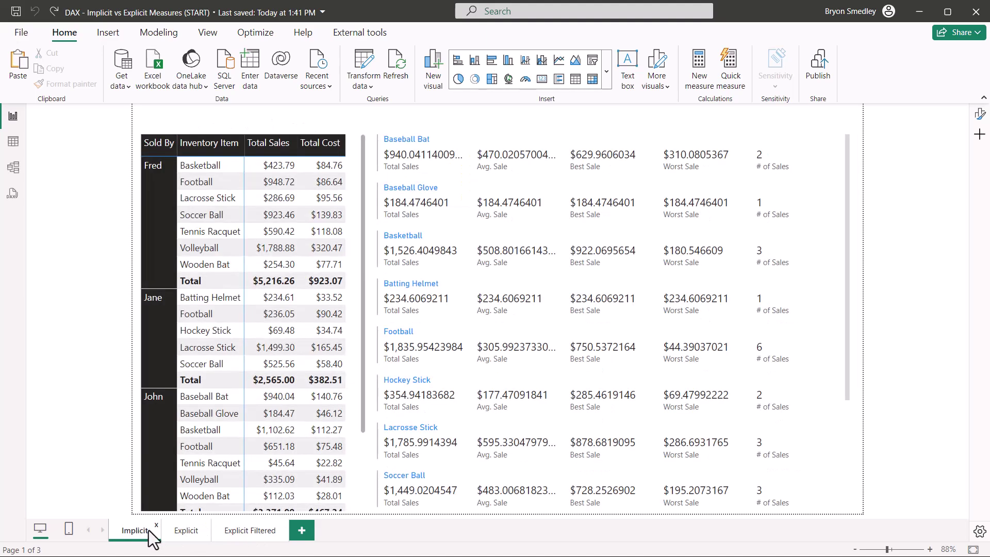
pyautogui.click(191, 530)
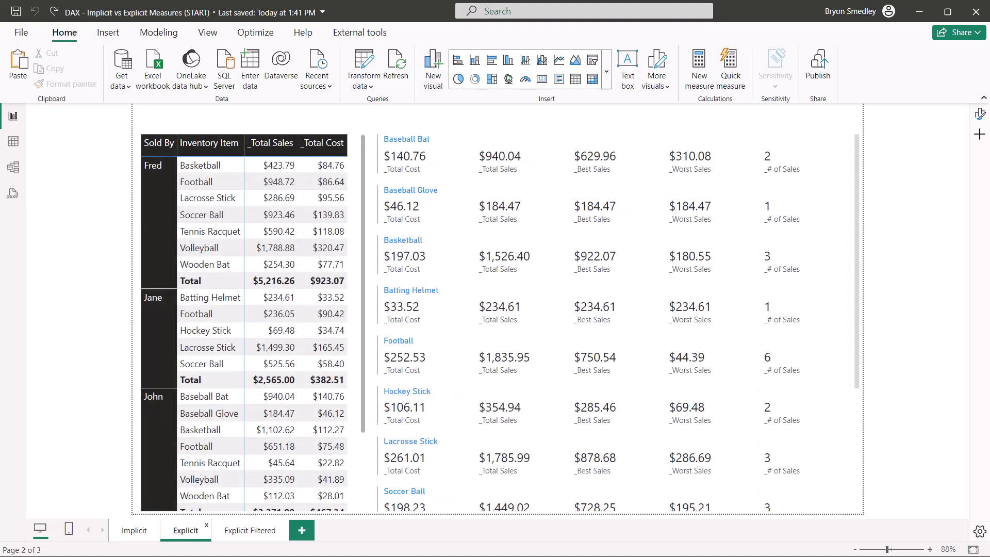